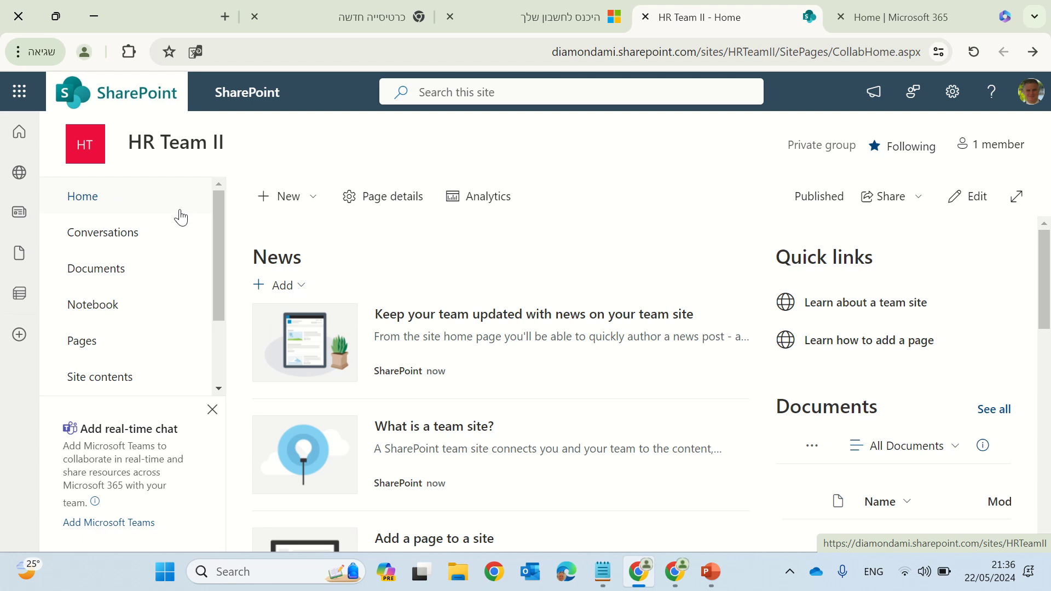
# Create a list on HR Team II from the Issue tracker template, keeping the default name.
pyautogui.click(297, 201)
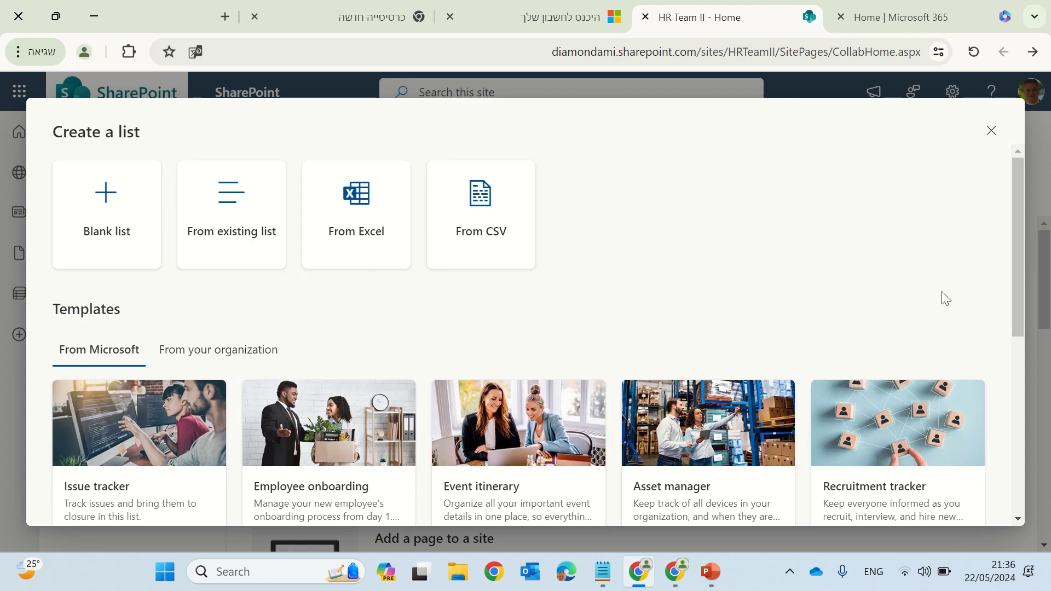
pyautogui.moveTo(1018, 249); pyautogui.dragTo(1013, 320)
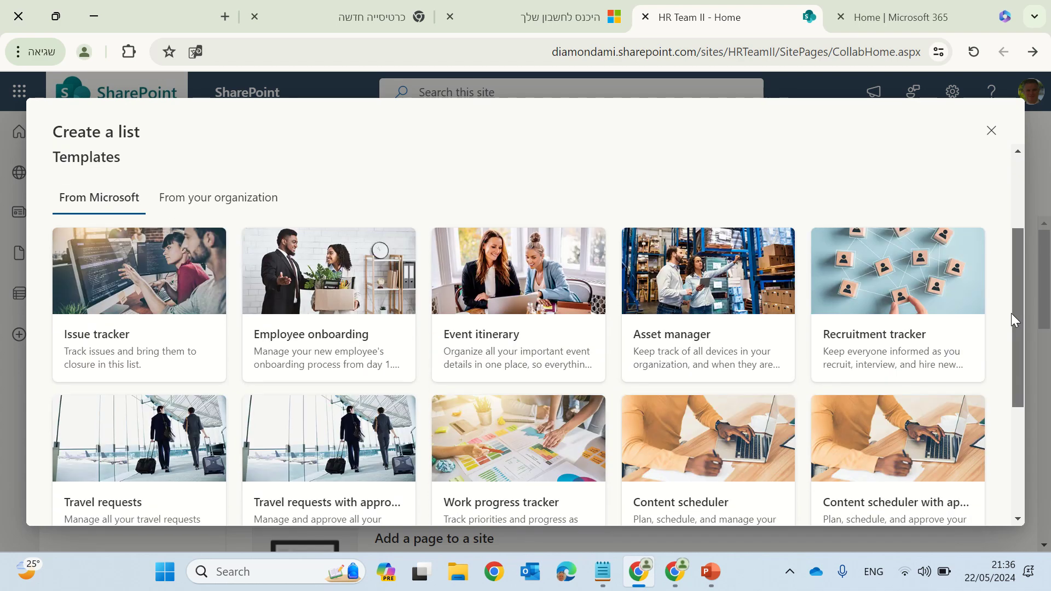
pyautogui.click(158, 289)
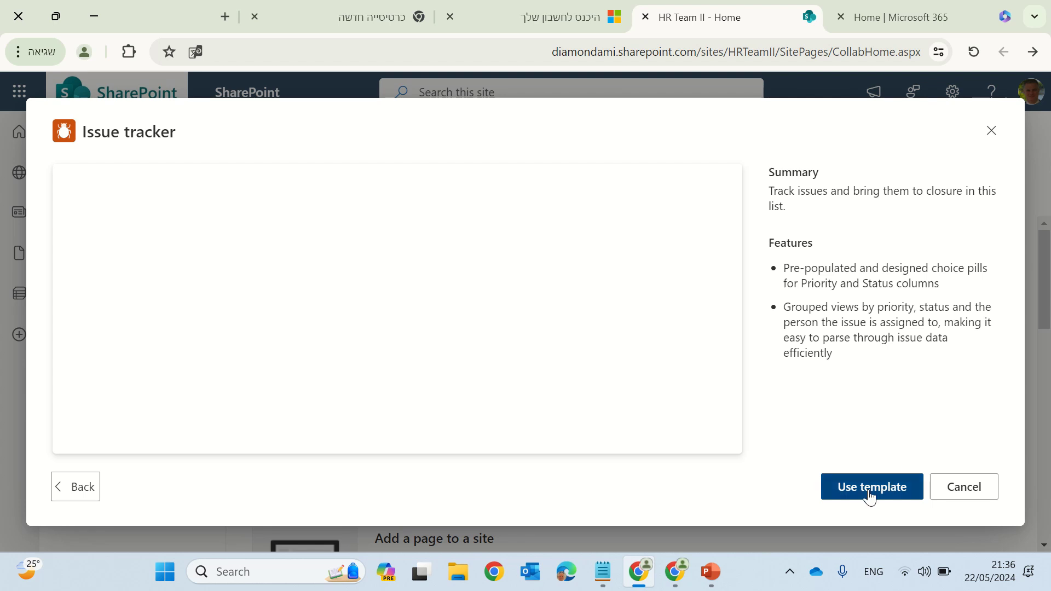
pyautogui.click(870, 488)
pyautogui.click(631, 408)
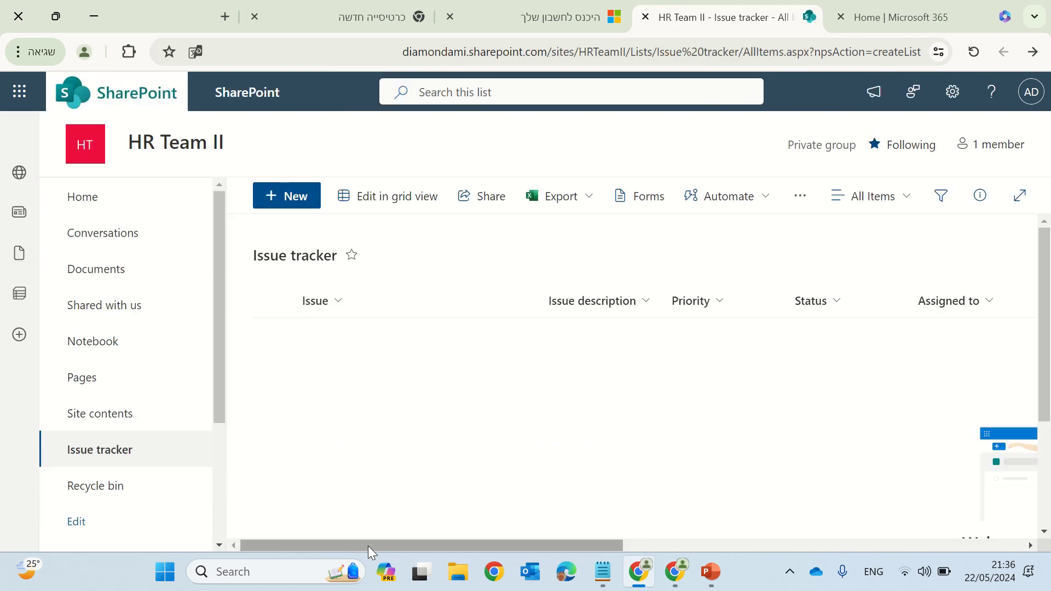
pyautogui.moveTo(368, 546); pyautogui.dragTo(305, 537)
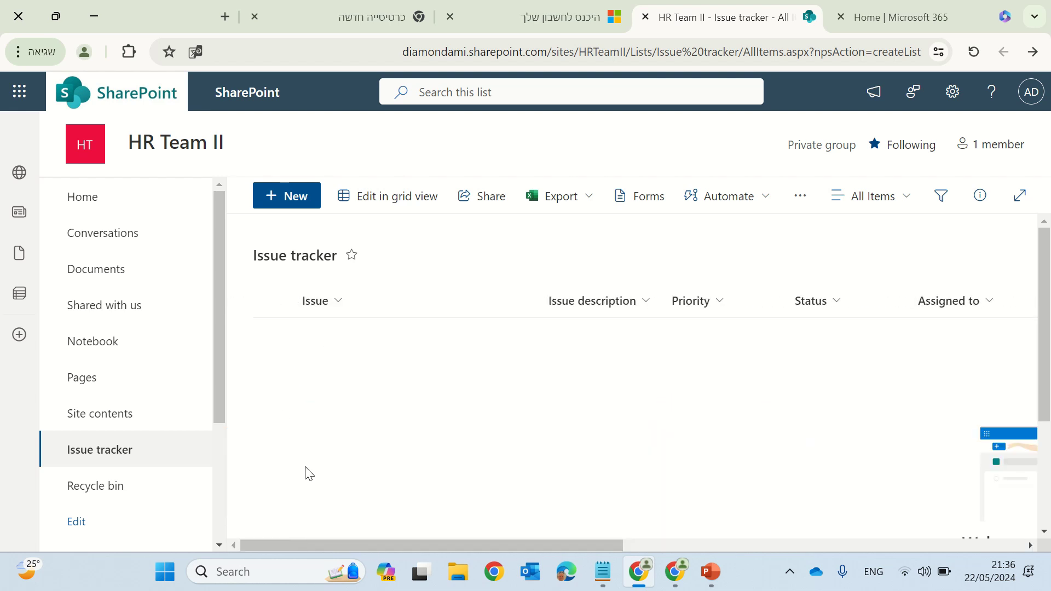
# Fill in a new item with Issue 'this', description 'dsds' and Low priority.
pyautogui.click(291, 195)
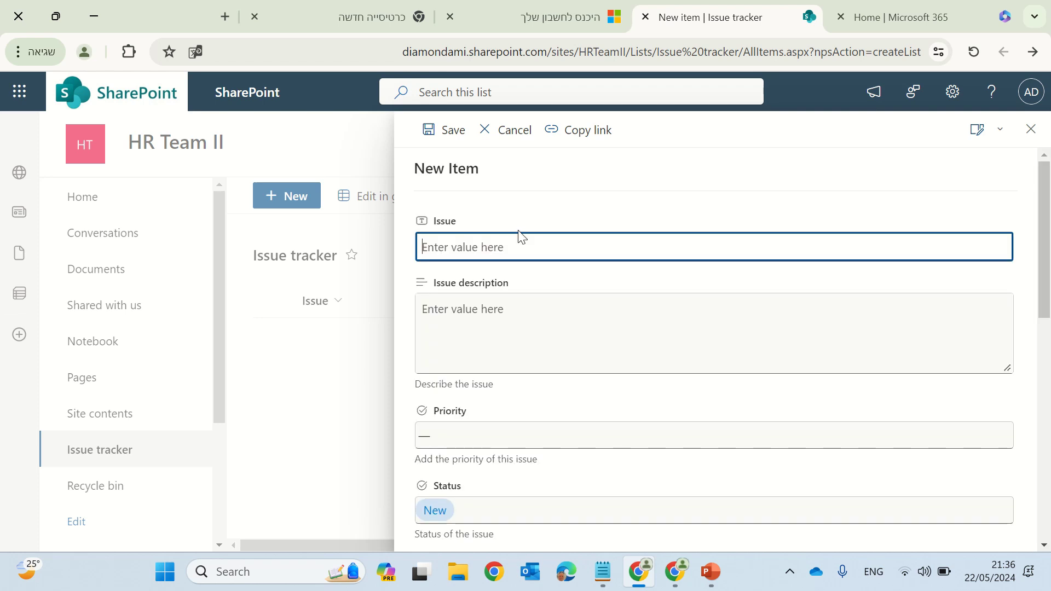
pyautogui.write('thi')
pyautogui.click(527, 329)
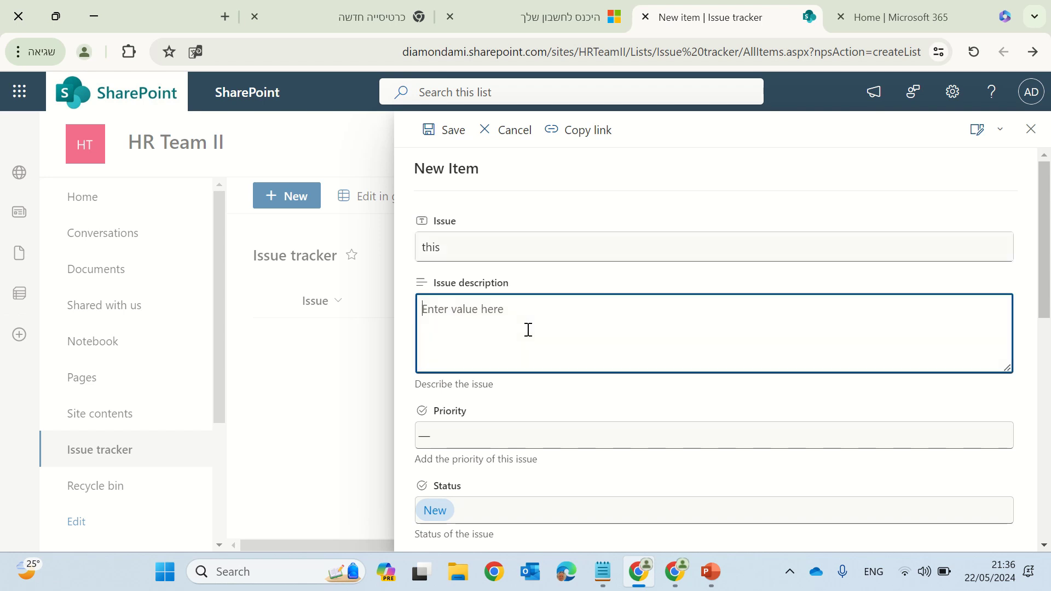
pyautogui.write('dsds')
pyautogui.click(537, 440)
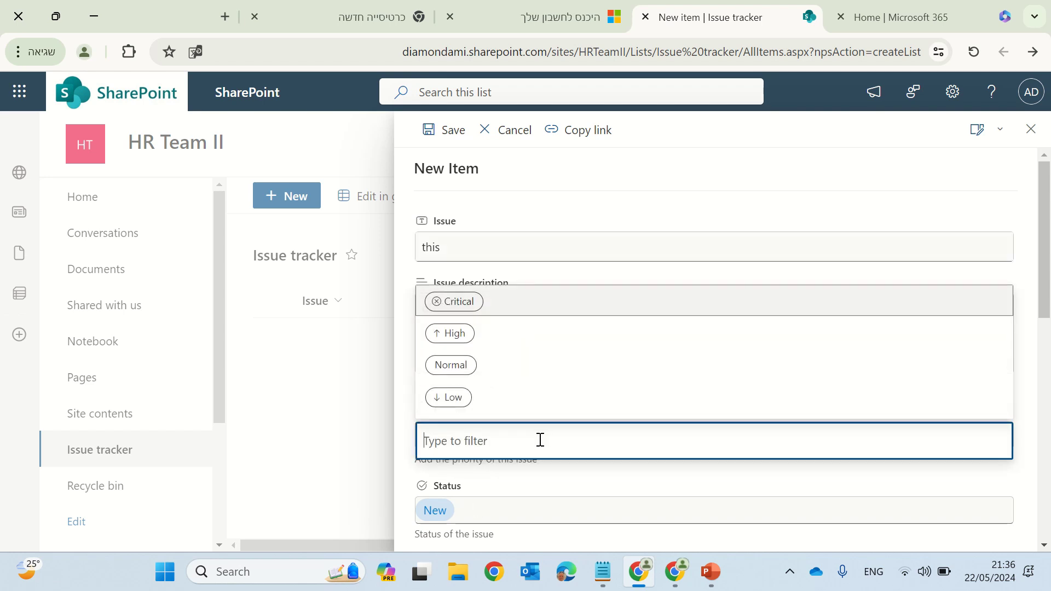
pyautogui.click(495, 386)
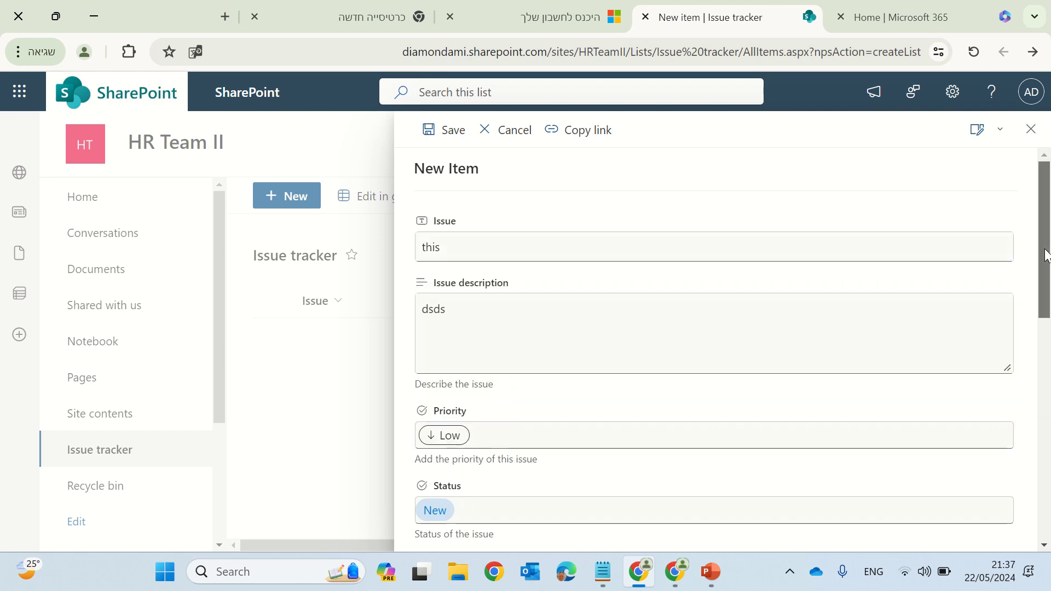
pyautogui.scroll(-8, 1009, 434)
pyautogui.scroll(-2, 821, 471)
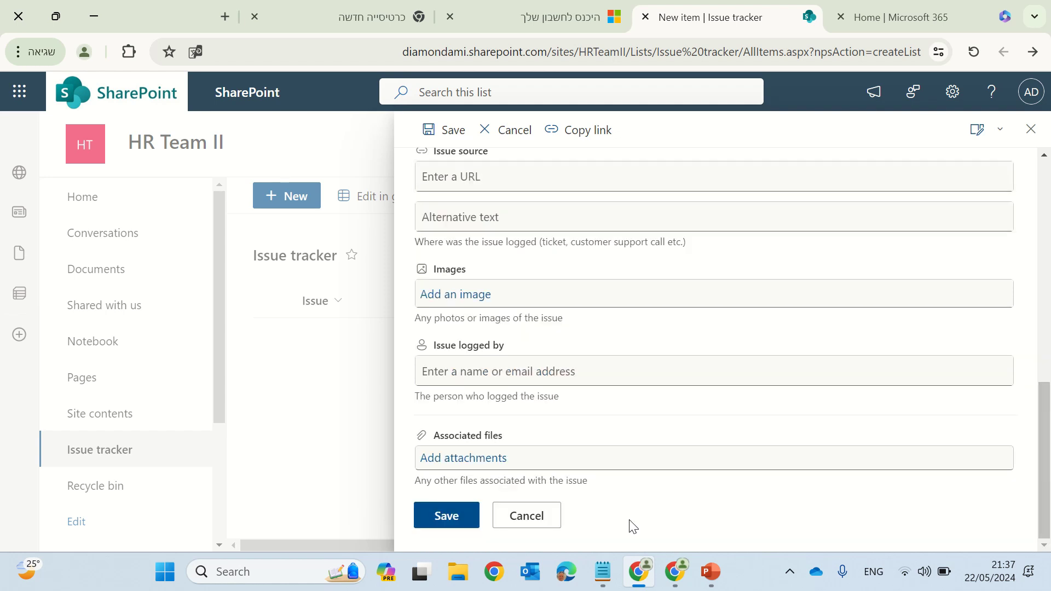
# Save the 'this' item and scroll the list sideways to view its columns.
pyautogui.click(468, 514)
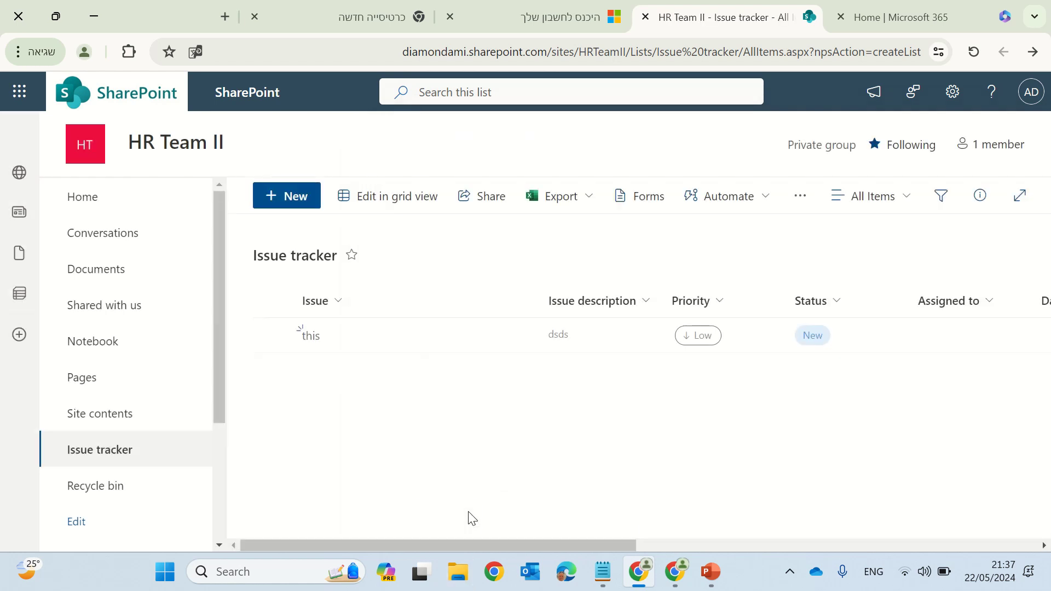
pyautogui.moveTo(354, 545); pyautogui.dragTo(197, 569)
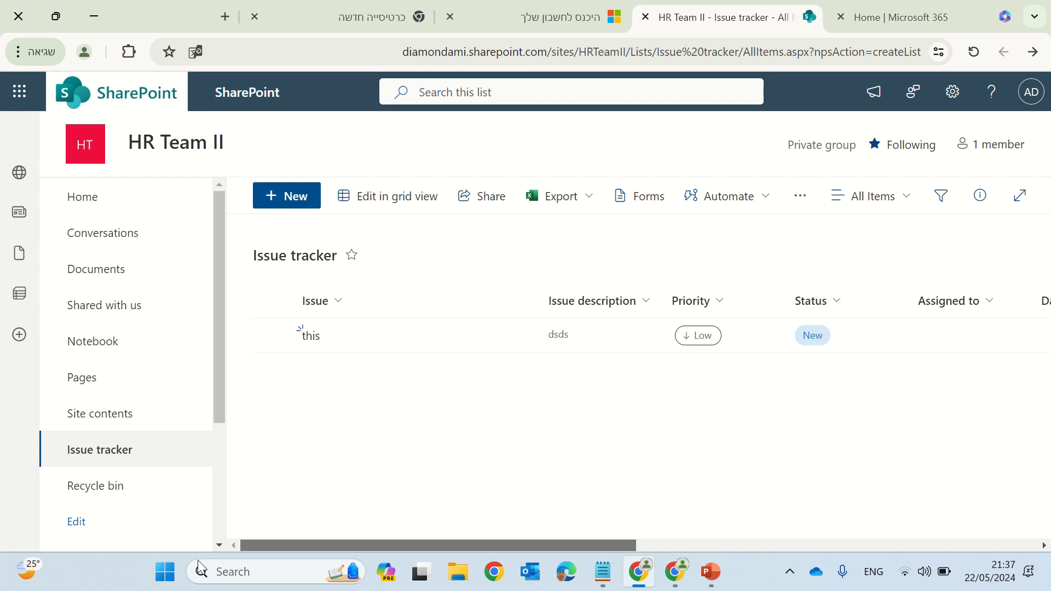
pyautogui.moveTo(369, 547); pyautogui.dragTo(479, 589)
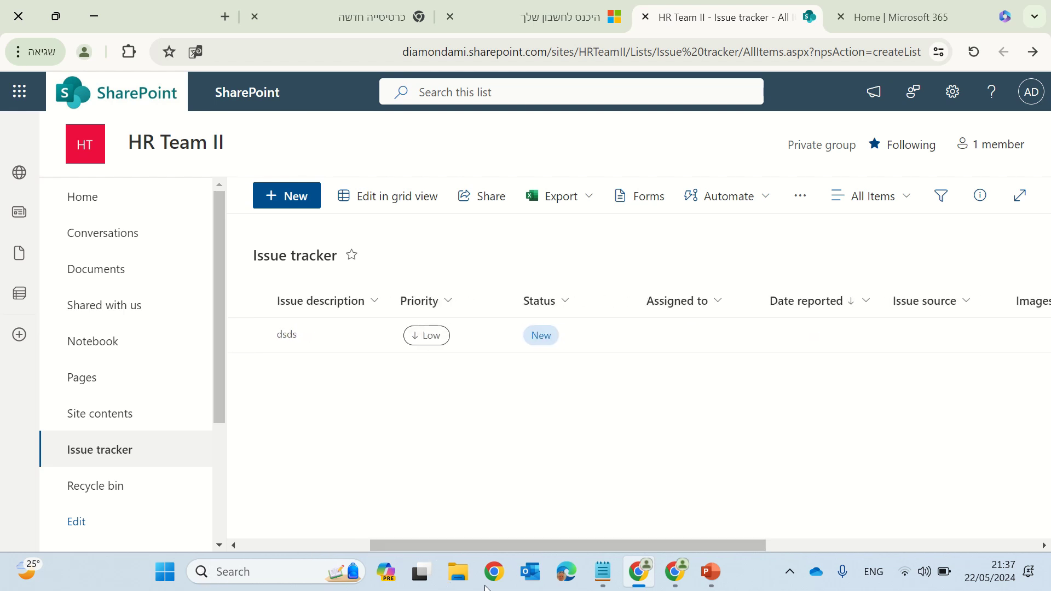
# Edit the Issue tracker in grid view, scroll across its columns, then return to list view.
pyautogui.click(415, 211)
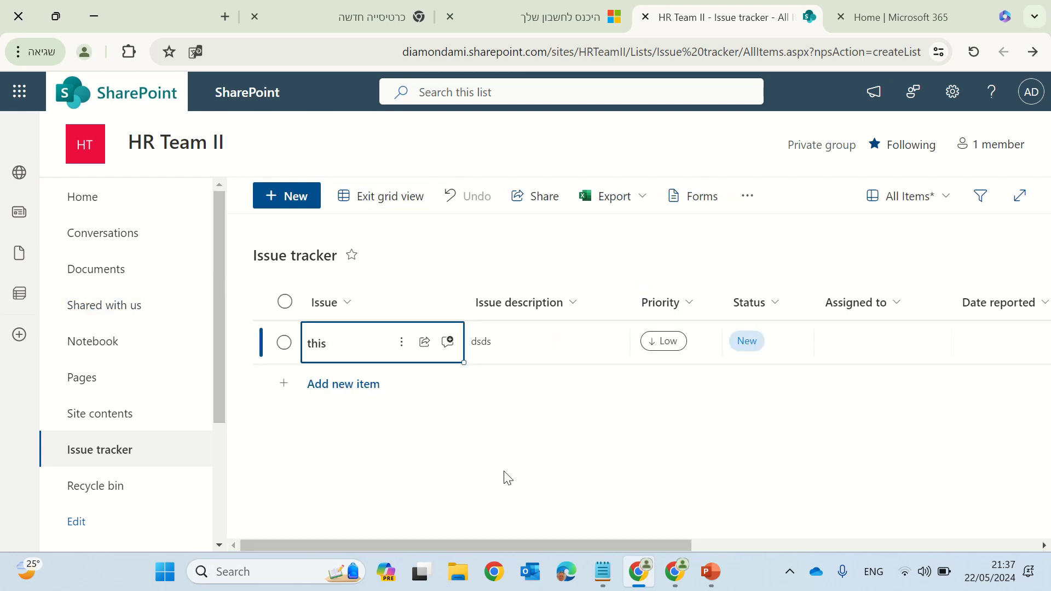
pyautogui.moveTo(367, 550); pyautogui.dragTo(436, 539)
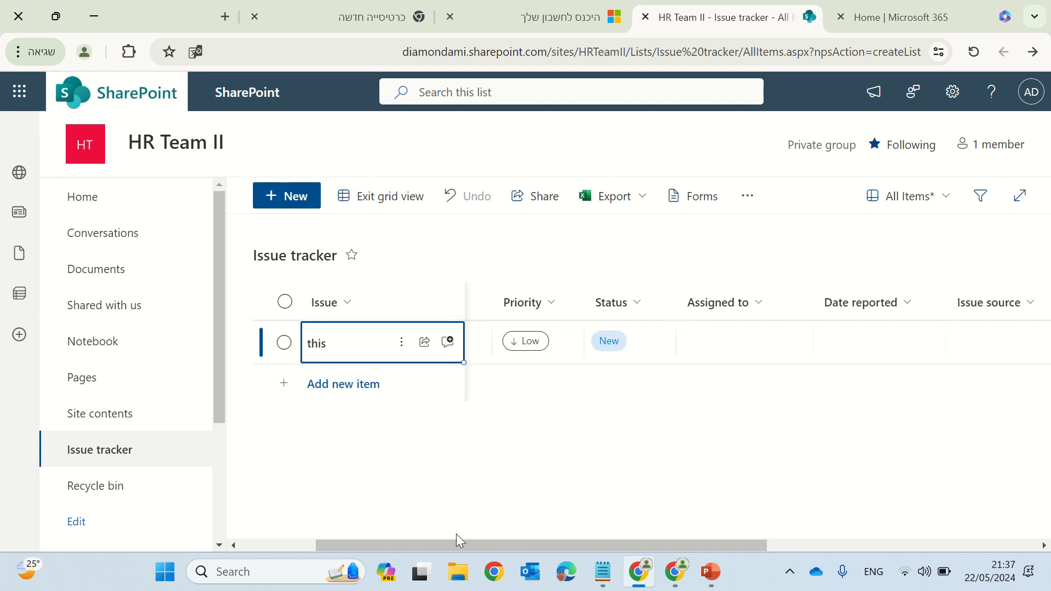
pyautogui.moveTo(459, 541)
pyautogui.mouseDown()
pyautogui.moveTo(685, 547)
pyautogui.moveTo(479, 547)
pyautogui.mouseUp()
pyautogui.moveTo(378, 548); pyautogui.dragTo(320, 543)
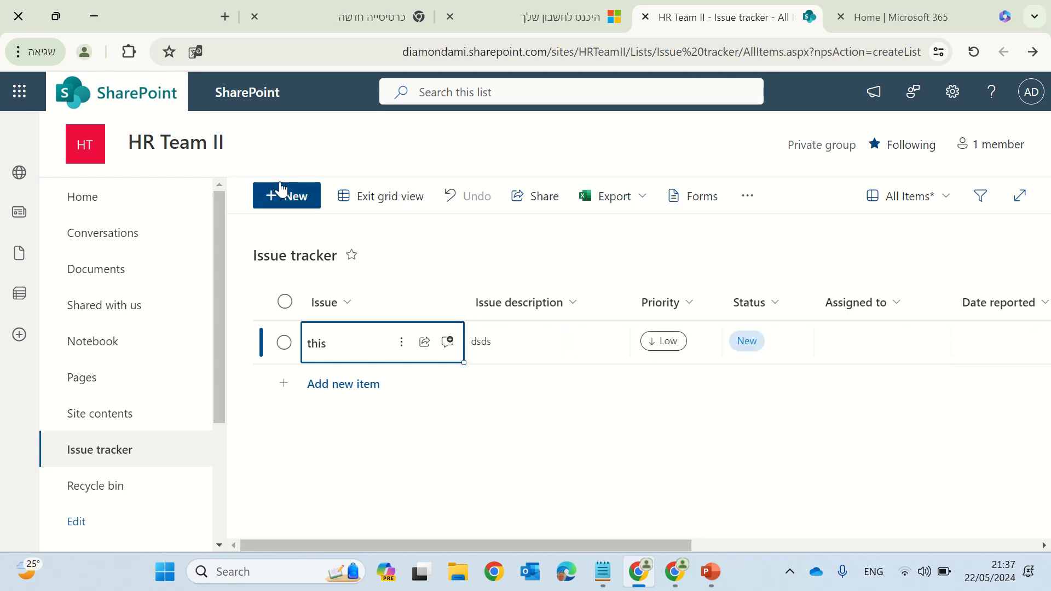
pyautogui.click(385, 206)
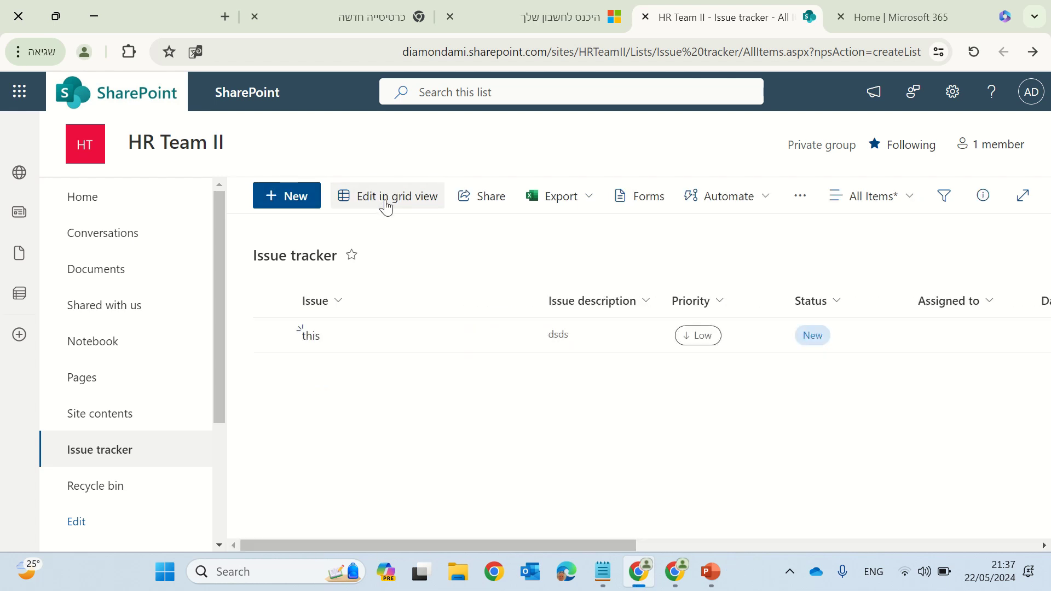
# Switch to the U.S. Sales site and bring up the new document library options.
pyautogui.click(673, 581)
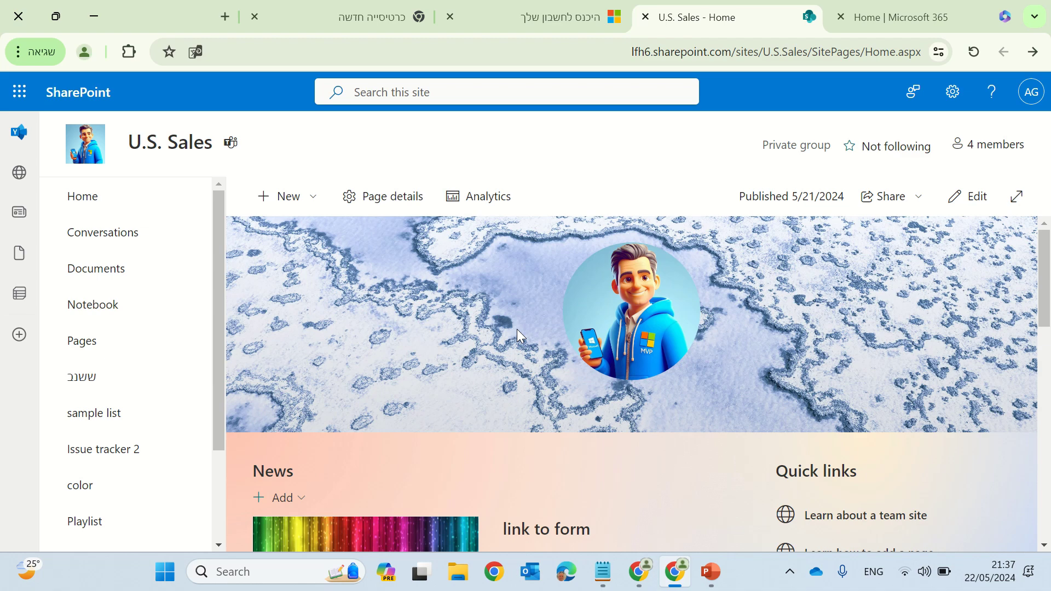
pyautogui.click(285, 198)
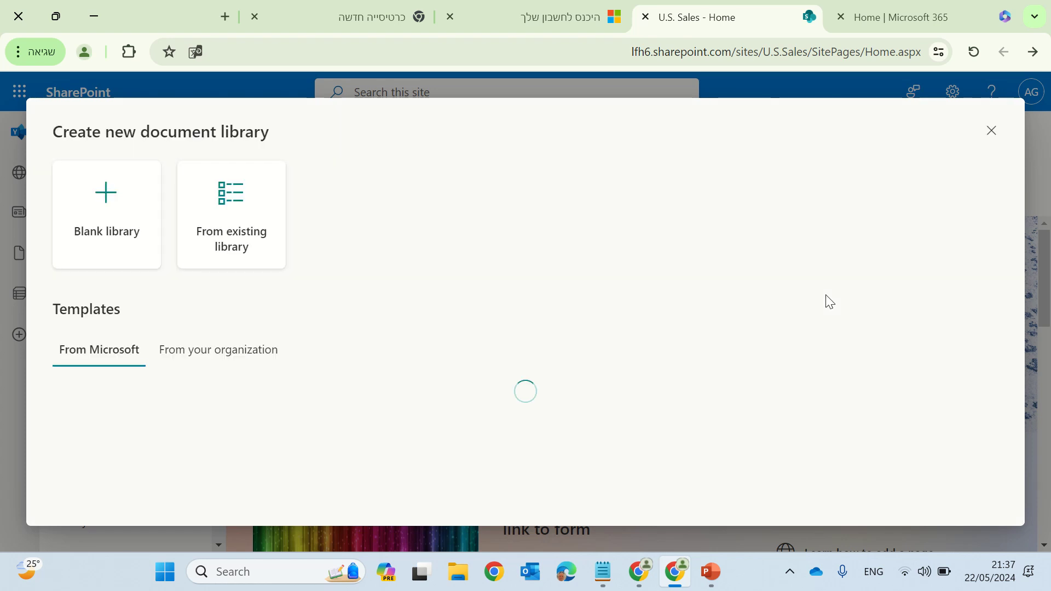
# Create a list named 'Issue tracker 23' on U.S. Sales from the Issue tracker template.
pyautogui.click(992, 130)
pyautogui.click(288, 196)
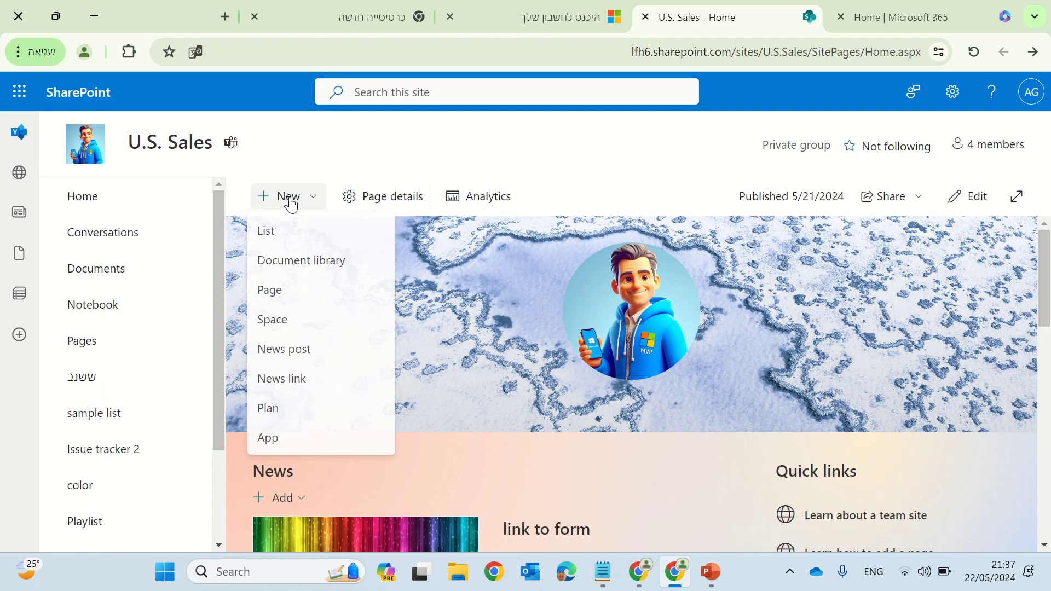
pyautogui.click(289, 234)
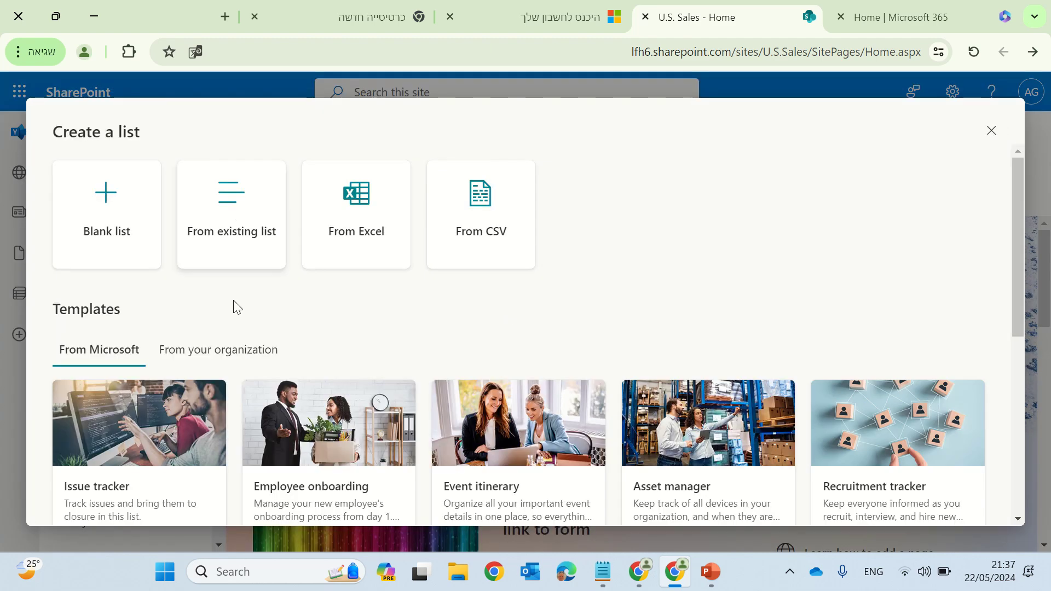
pyautogui.moveTo(1011, 219); pyautogui.dragTo(1010, 279)
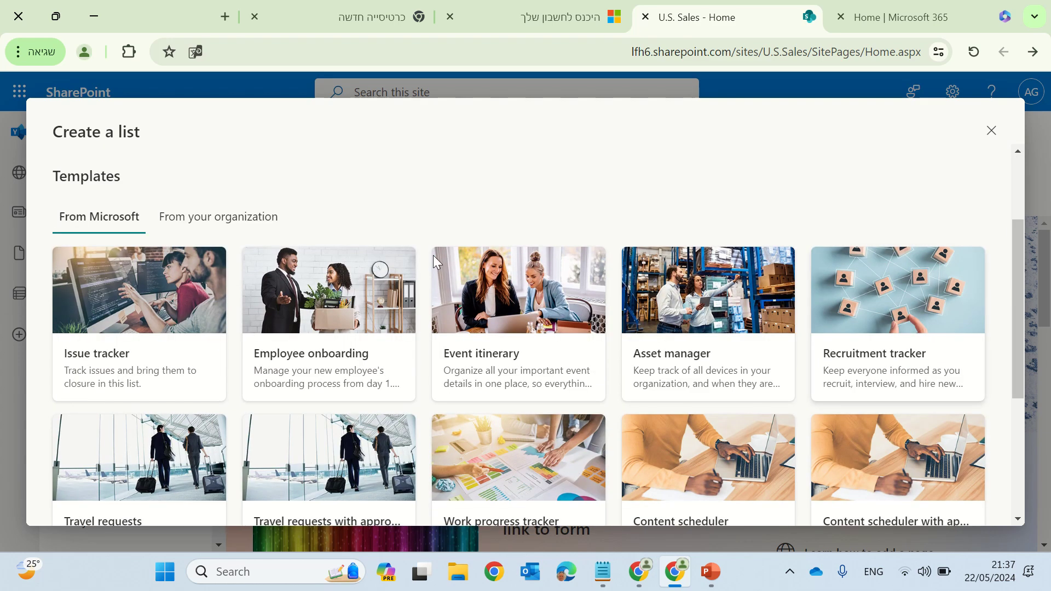
pyautogui.click(180, 270)
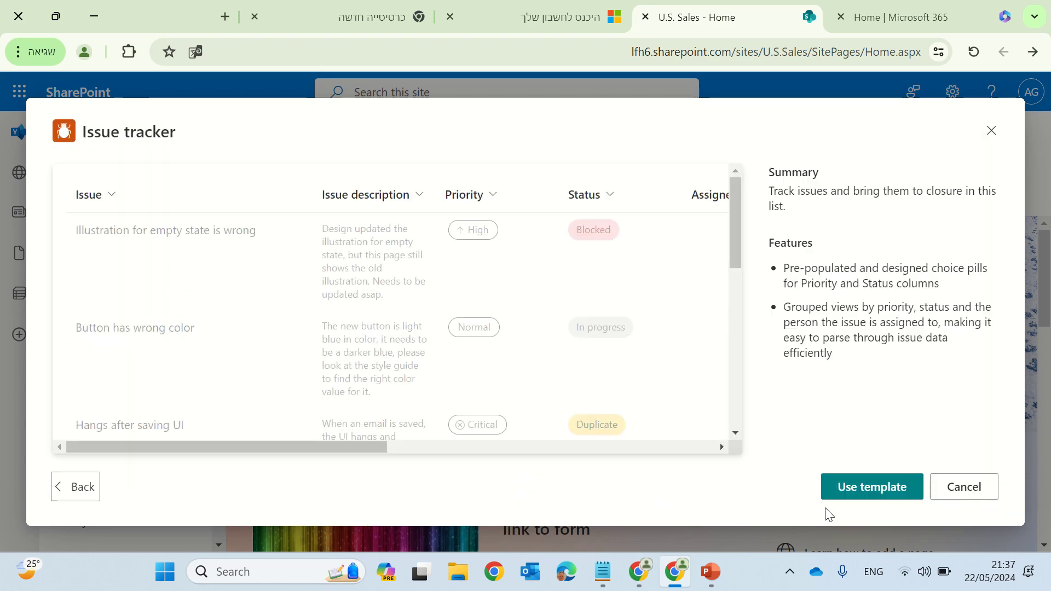
pyautogui.click(870, 489)
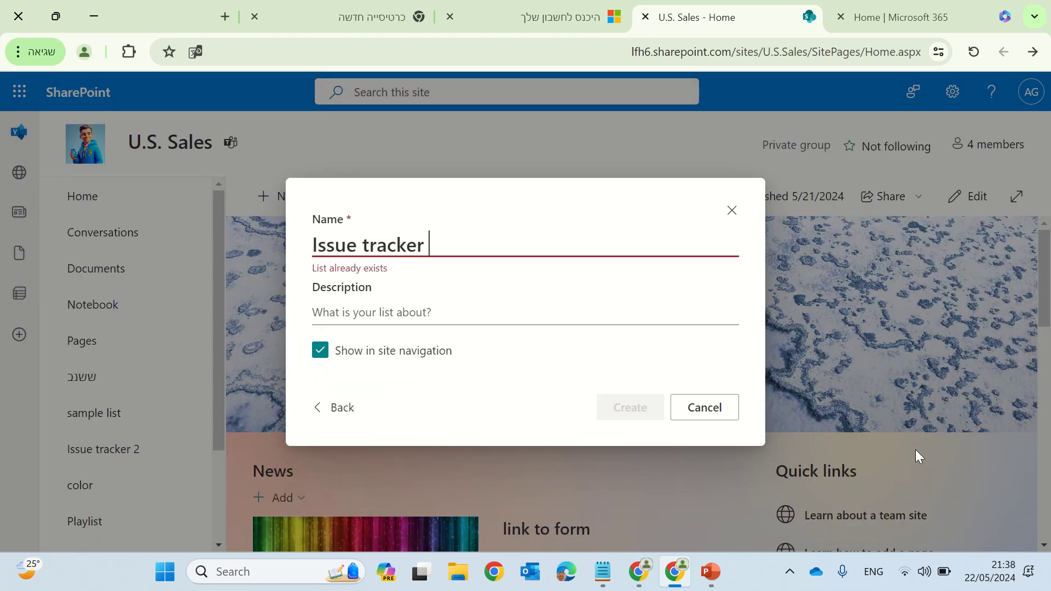
pyautogui.write('23')
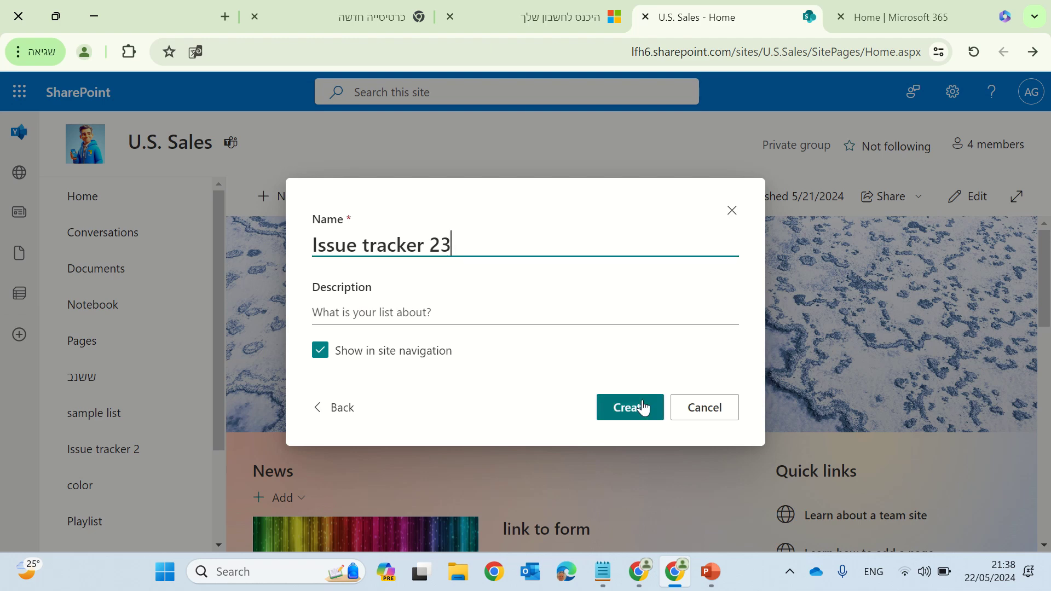
pyautogui.click(644, 407)
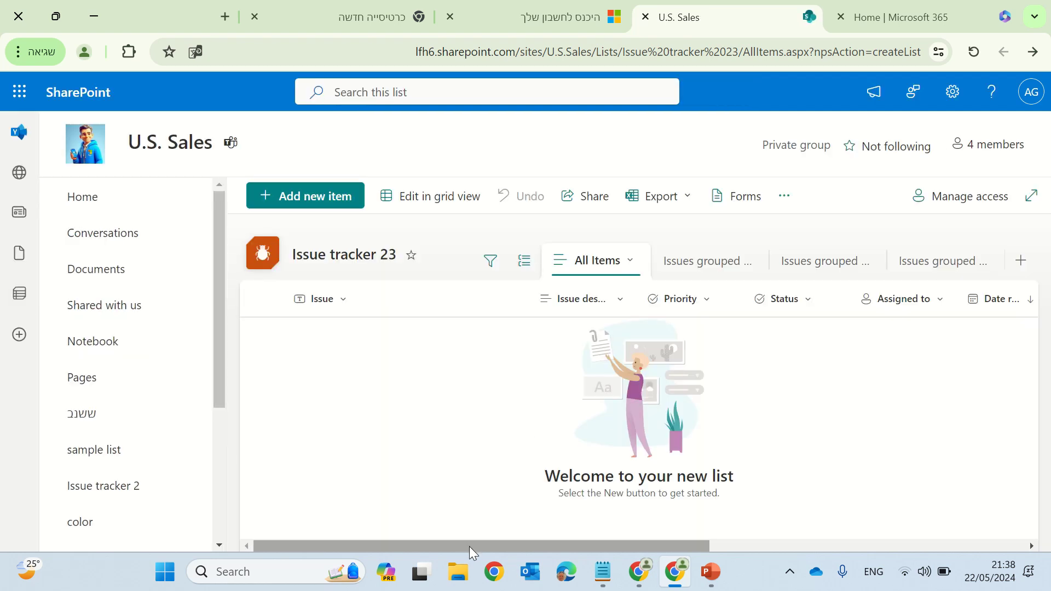
# Scroll through the empty Issue tracker 23 list to see its columns through Issue logged by.
pyautogui.moveTo(469, 546); pyautogui.dragTo(499, 515)
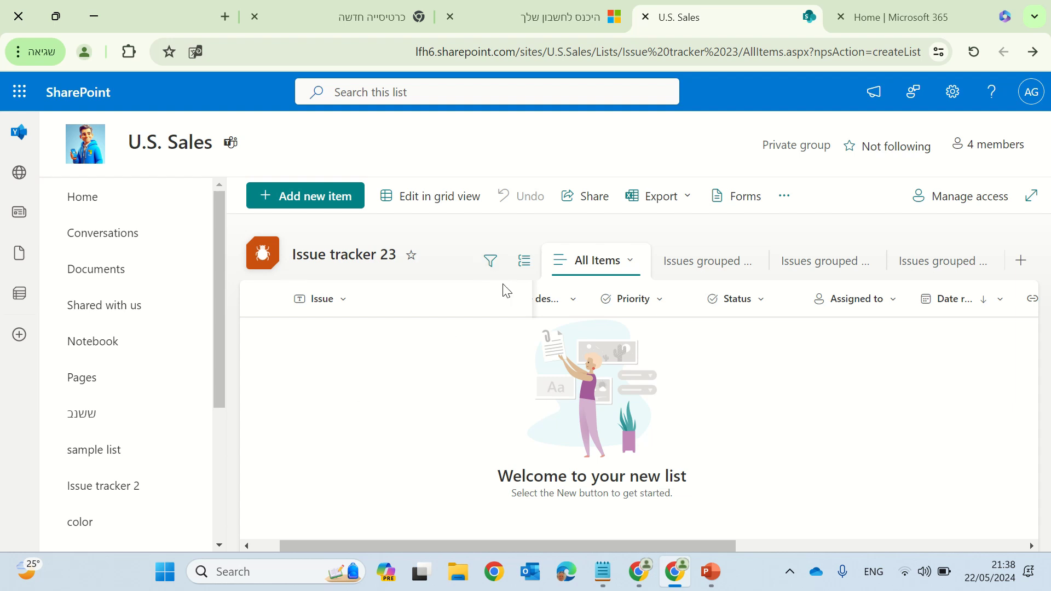
pyautogui.moveTo(570, 544); pyautogui.dragTo(348, 305)
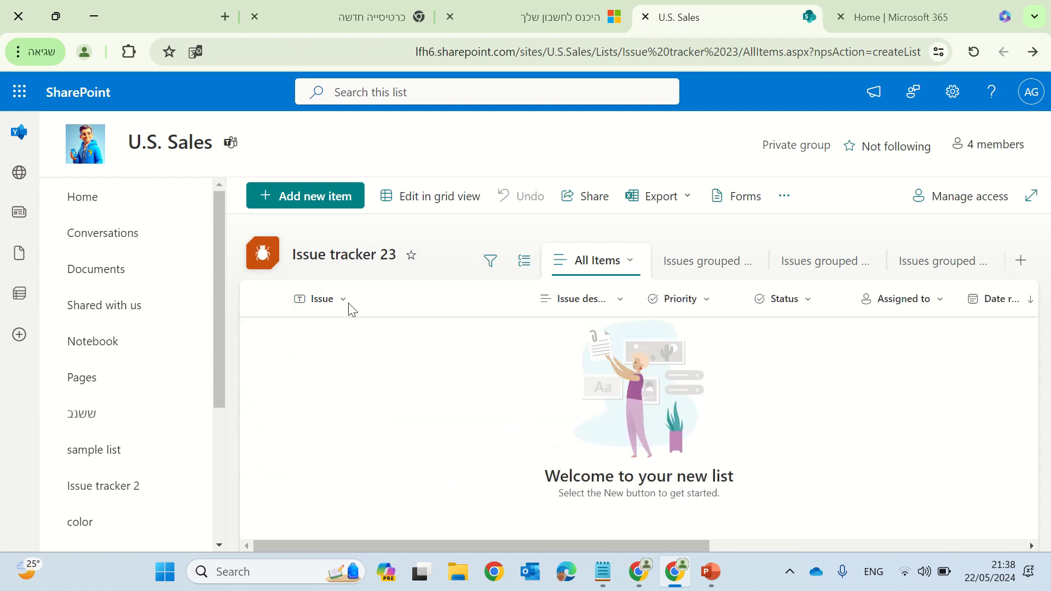
# Add item 'issue1' with description 'test1' and High priority, and save it.
pyautogui.click(325, 212)
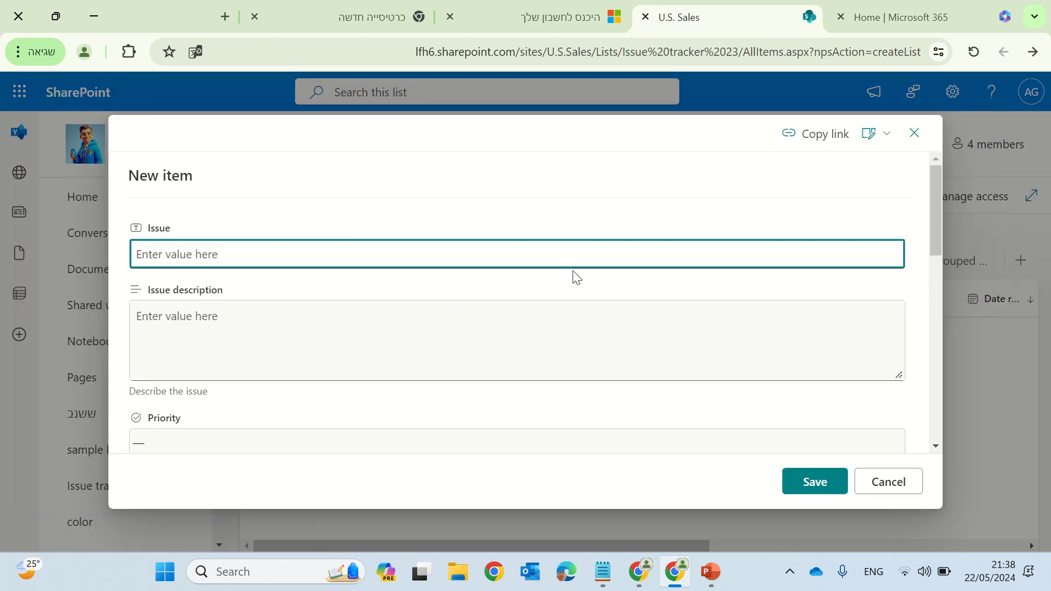
pyautogui.write('issue1')
pyautogui.click(438, 316)
pyautogui.write('test1')
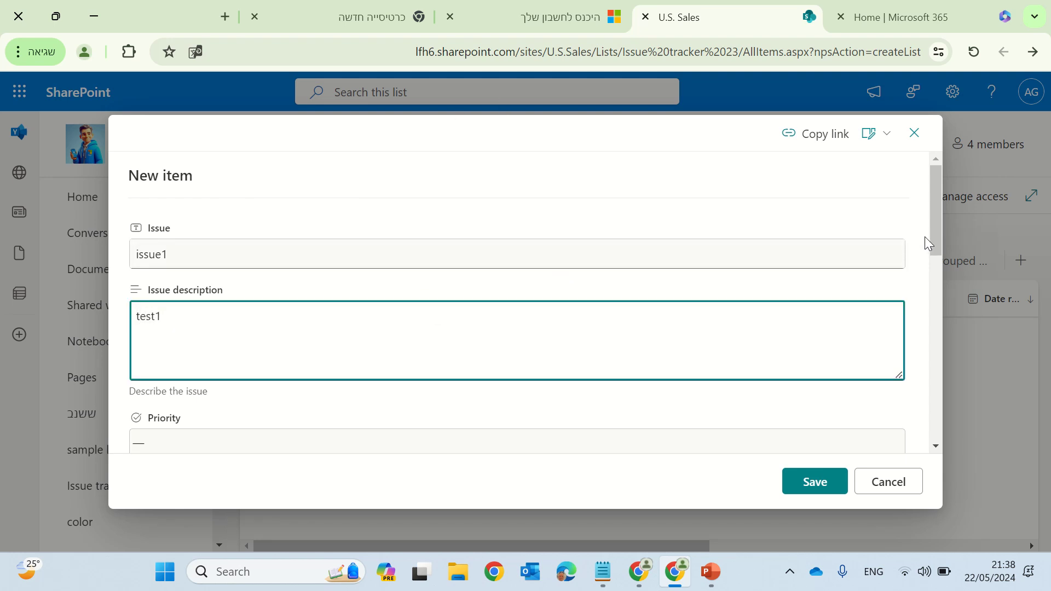
pyautogui.moveTo(926, 241); pyautogui.dragTo(937, 352)
pyautogui.click(745, 293)
pyautogui.click(541, 355)
pyautogui.click(834, 483)
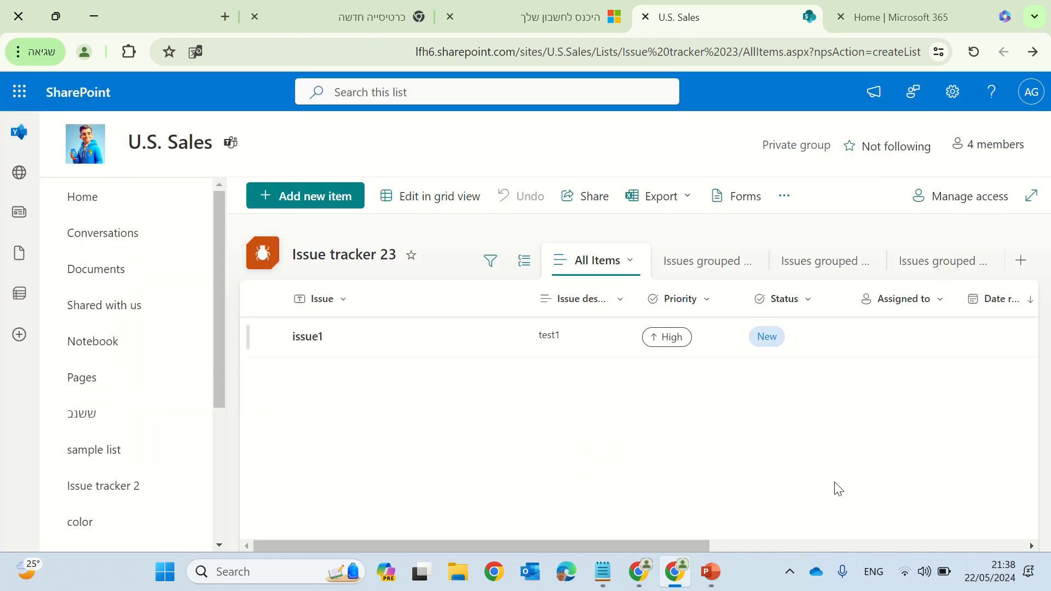
pyautogui.moveTo(573, 540); pyautogui.dragTo(462, 520)
pyautogui.moveTo(514, 543); pyautogui.dragTo(345, 570)
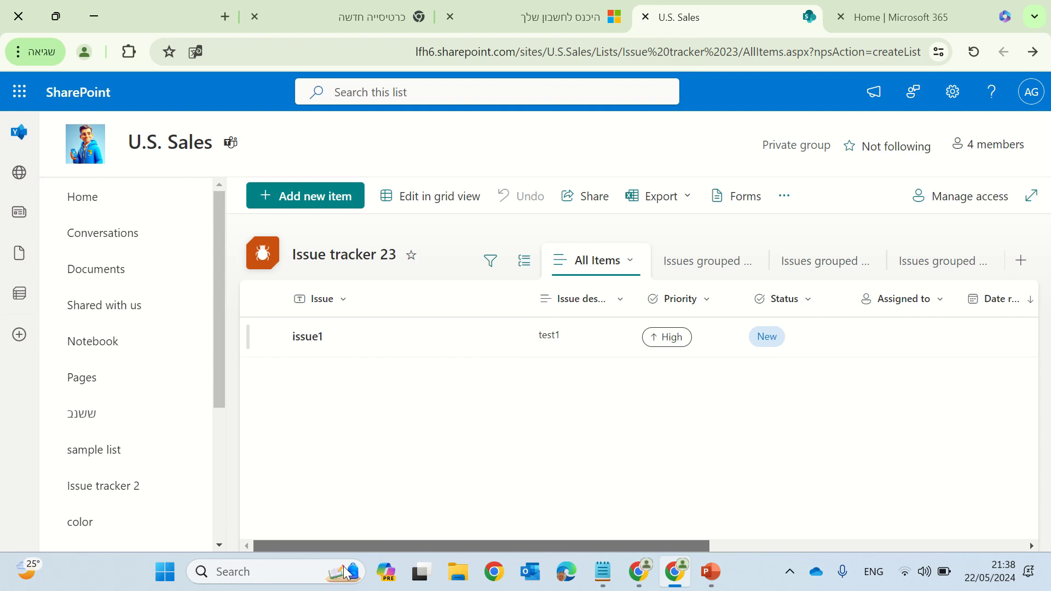
pyautogui.moveTo(345, 571); pyautogui.dragTo(345, 571)
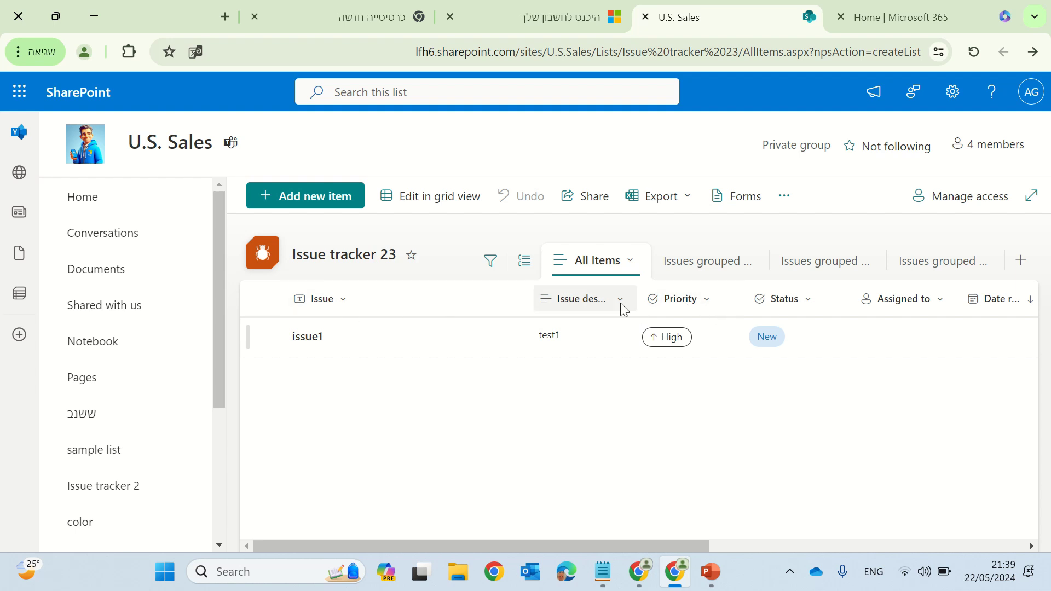
# Drag the Priority column ahead of Issue and dismiss the view-saved notification.
pyautogui.click(700, 307)
pyautogui.moveTo(706, 301); pyautogui.dragTo(390, 304)
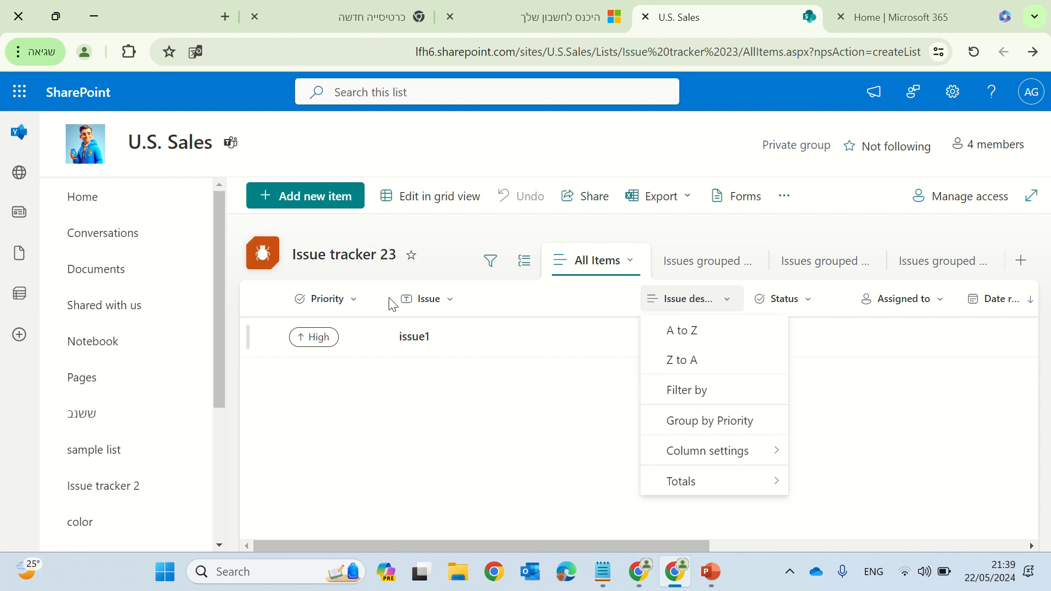
pyautogui.click(856, 457)
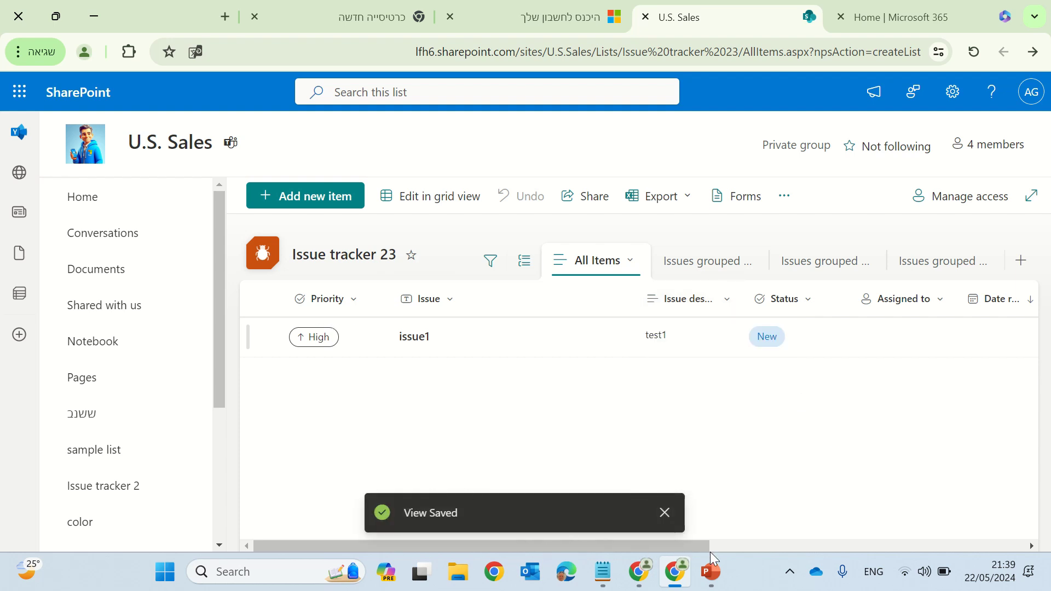
pyautogui.click(665, 513)
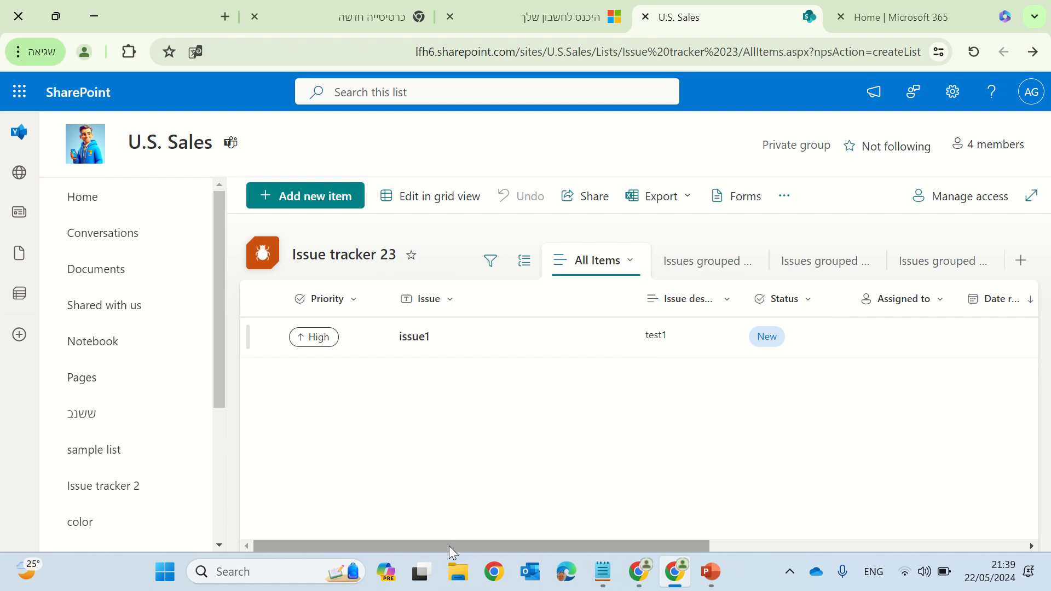
pyautogui.moveTo(449, 546); pyautogui.dragTo(385, 533)
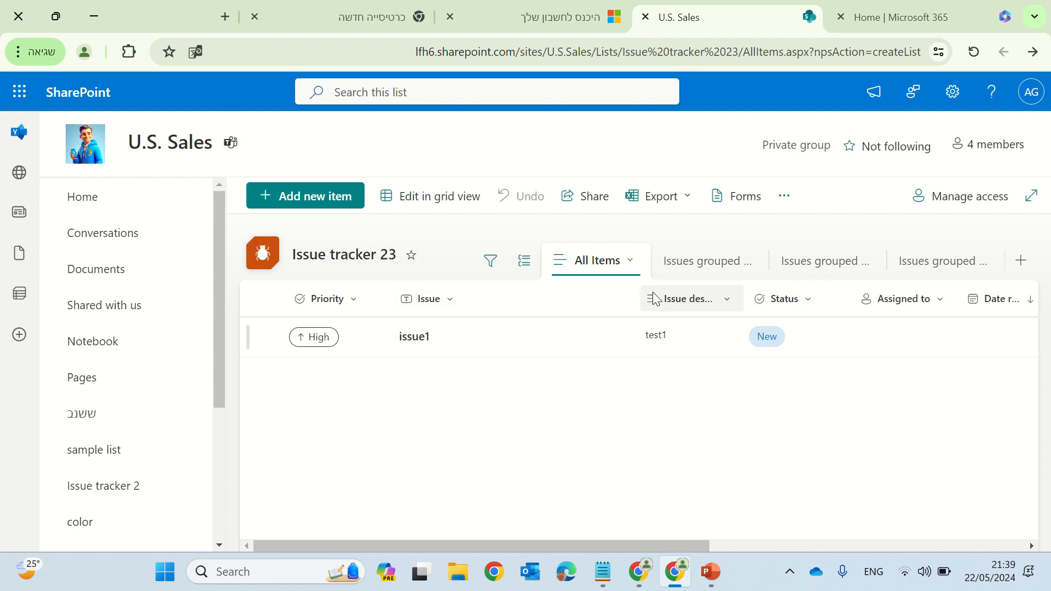
# Open Show or hide columns from + Add column, keeping the Issue column ticked.
pyautogui.click(640, 319)
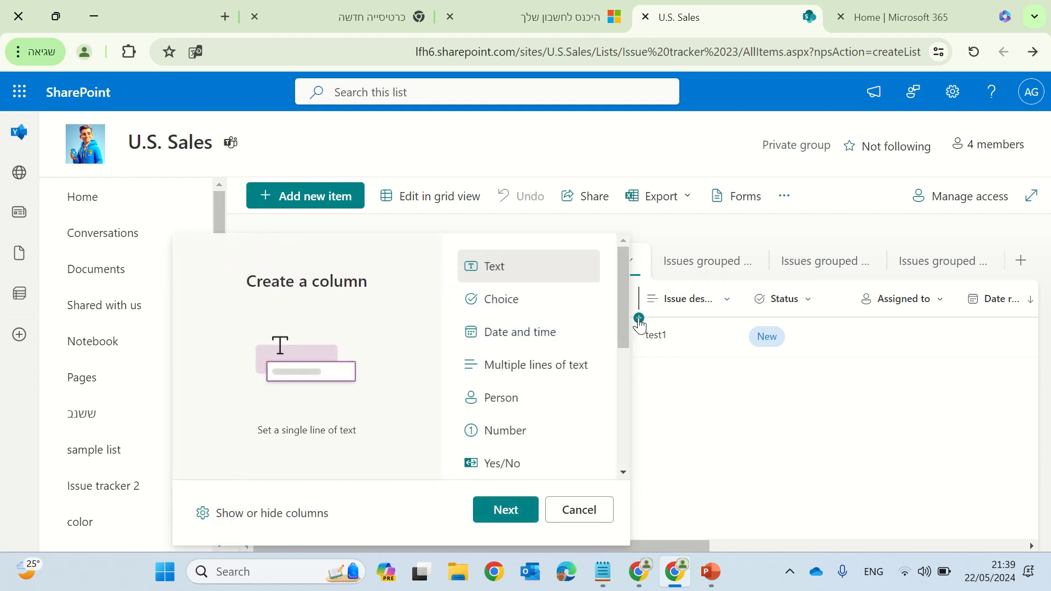
pyautogui.click(290, 519)
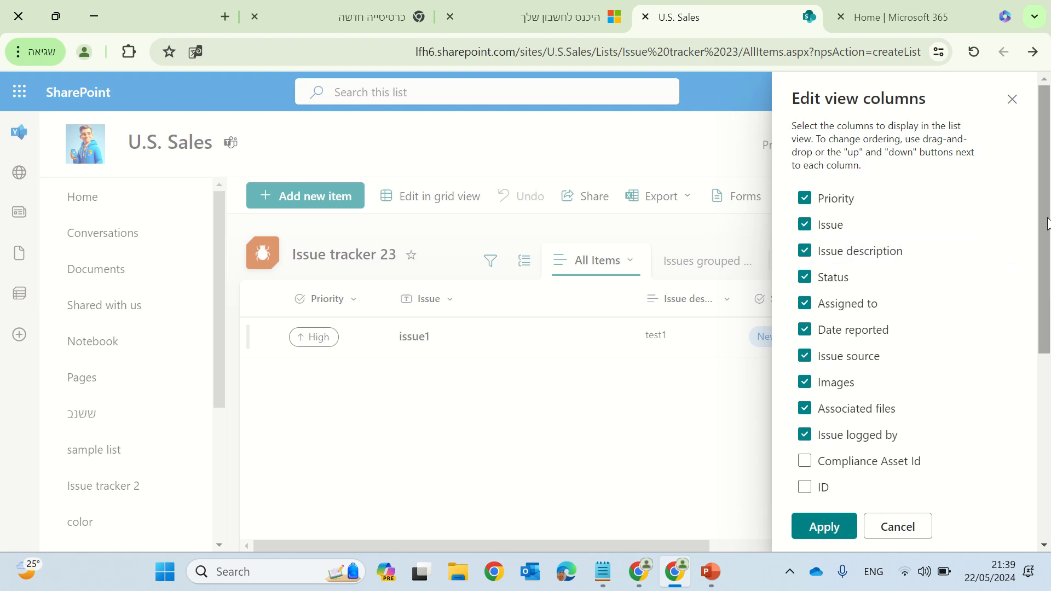
pyautogui.moveTo(1047, 221); pyautogui.dragTo(1029, 184)
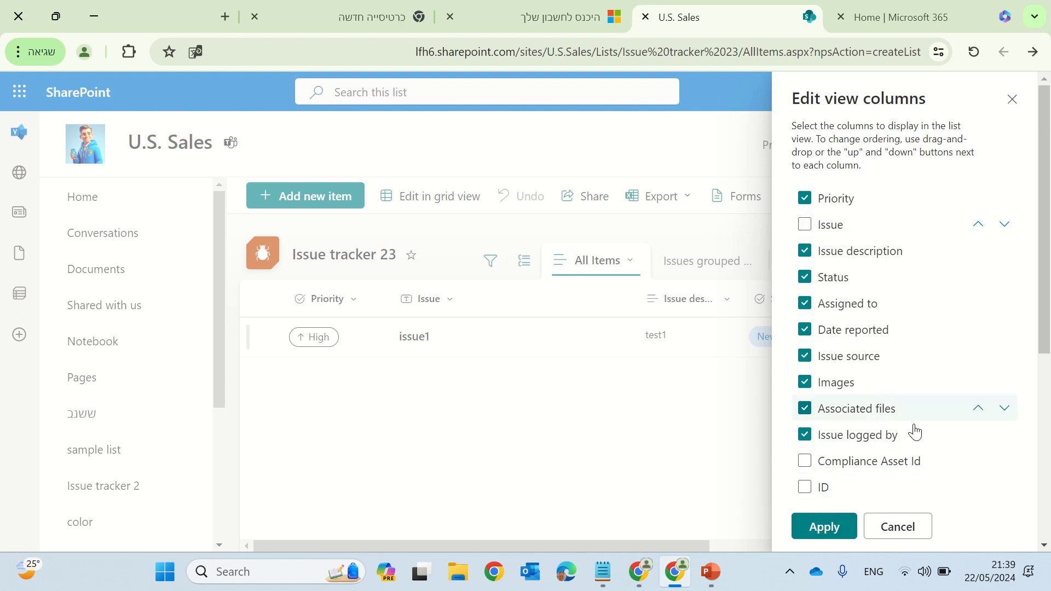
pyautogui.click(805, 225)
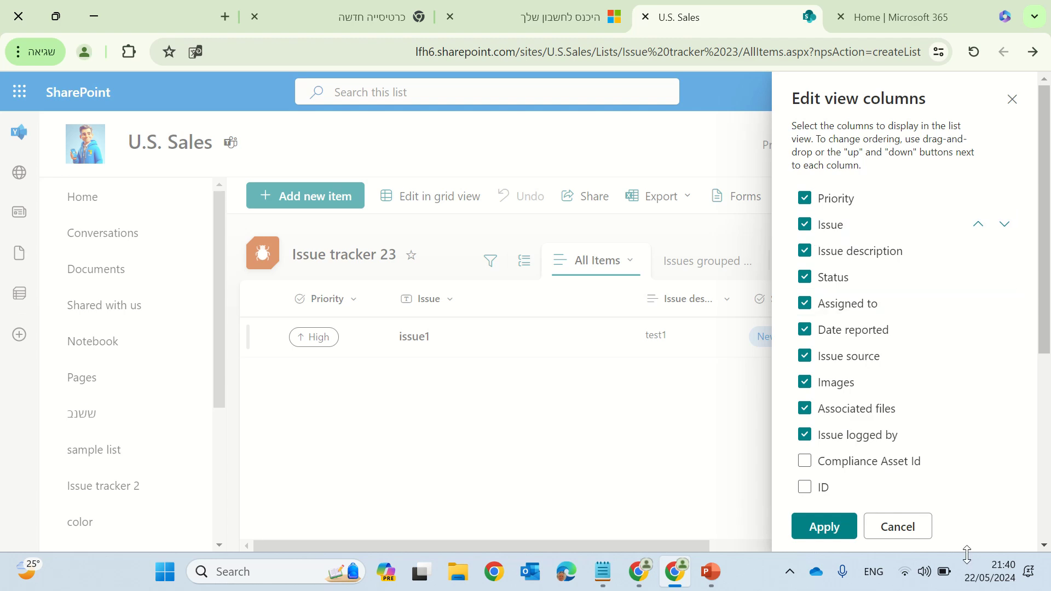
# Dismiss the column panel and create a blank list named demo1 from the U.S. Sales home page.
pyautogui.click(908, 526)
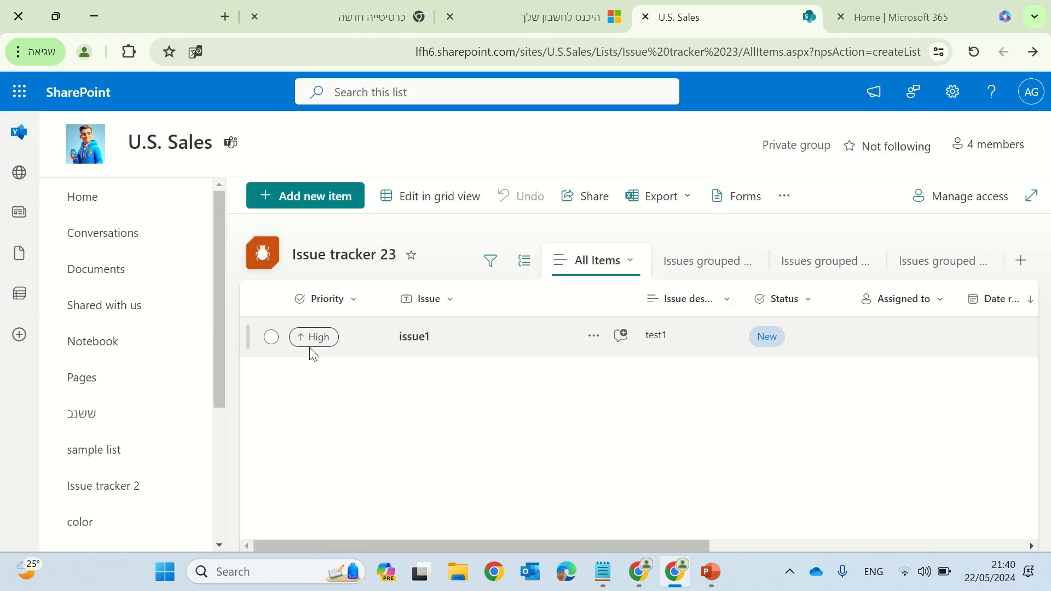
pyautogui.click(88, 203)
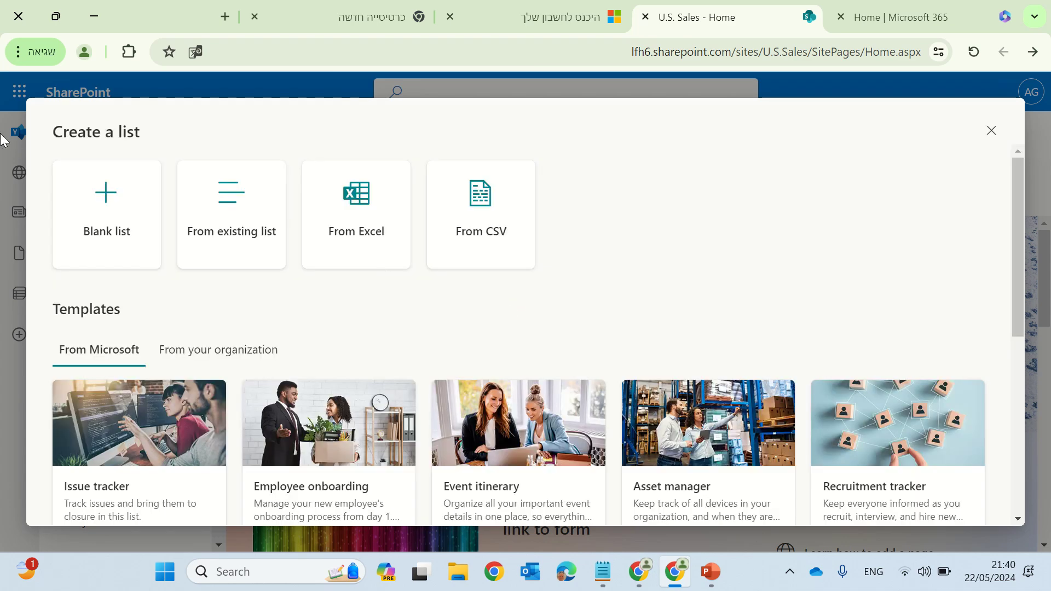
pyautogui.click(153, 218)
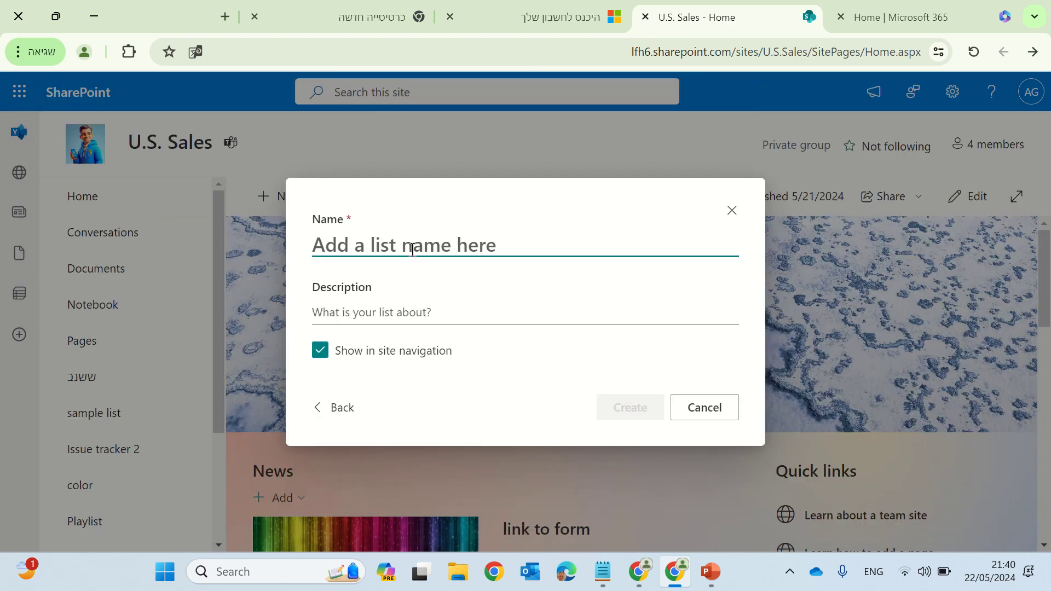
pyautogui.write('demo1')
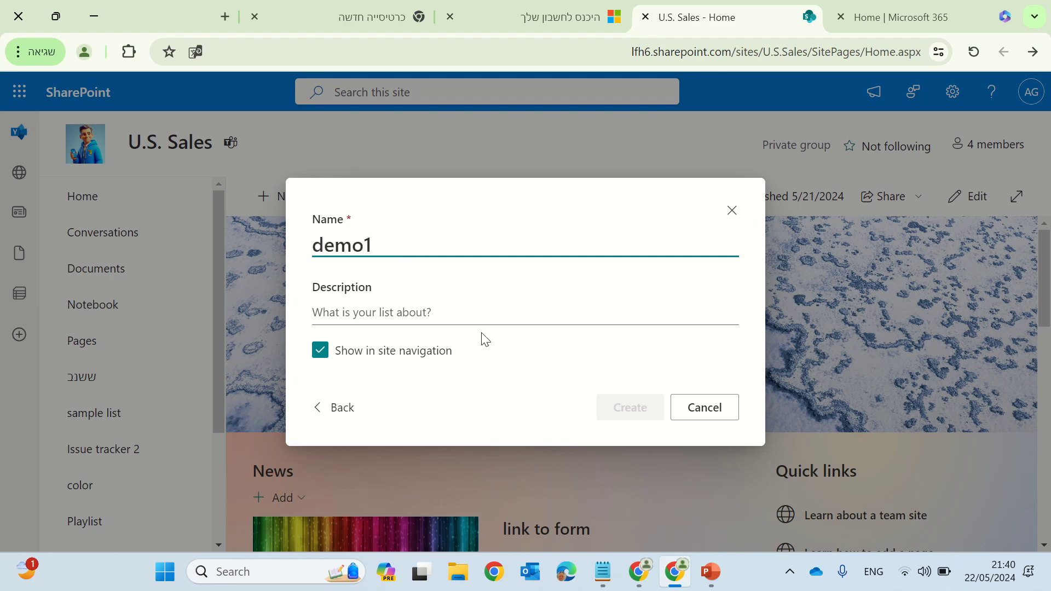
pyautogui.click(619, 409)
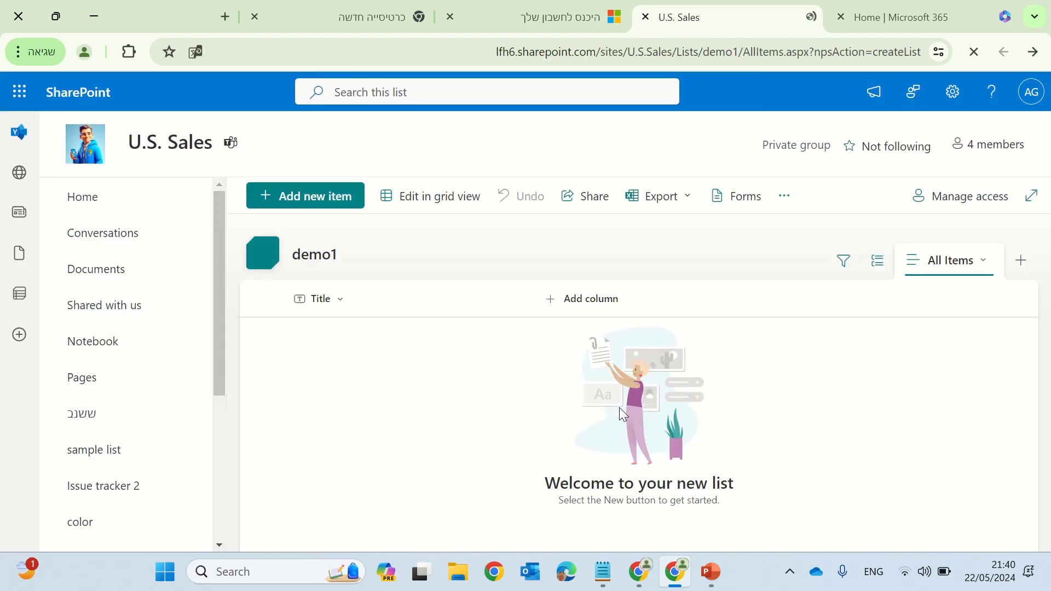
# Add a Choice column named test1 to demo1.
pyautogui.click(585, 298)
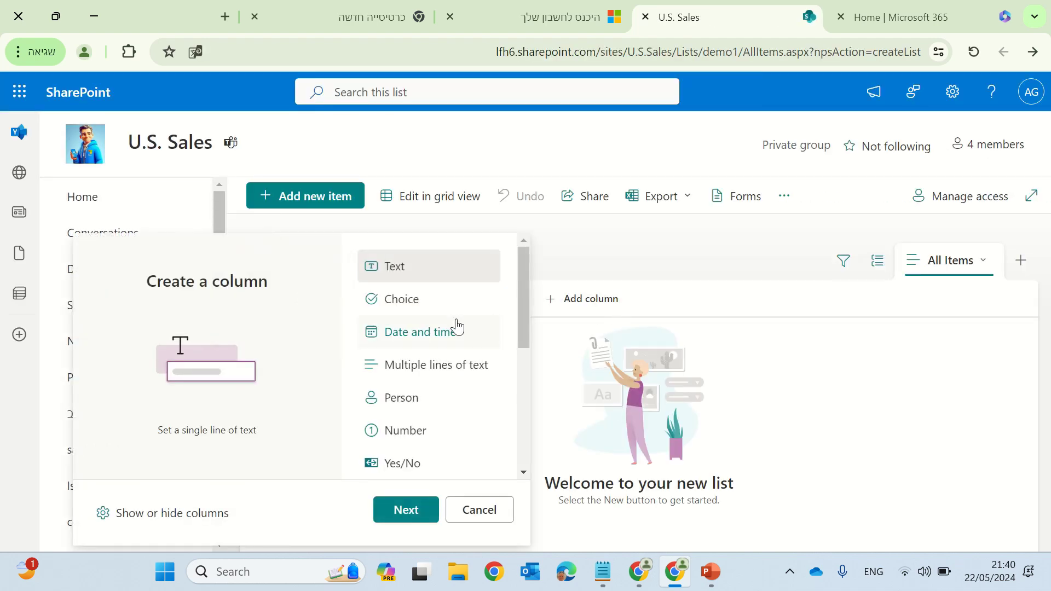
pyautogui.click(416, 306)
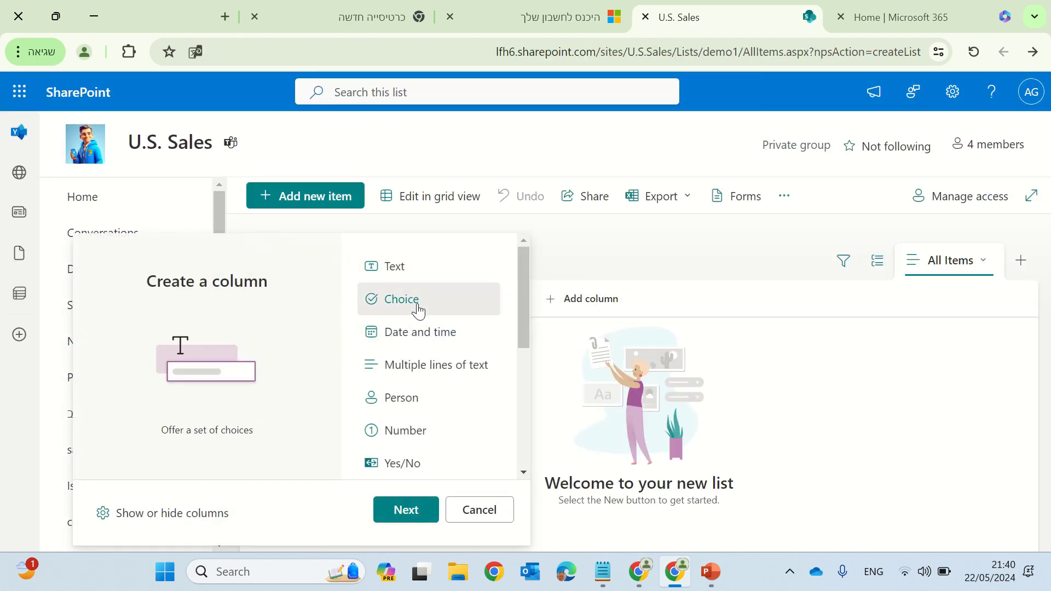
pyautogui.click(398, 509)
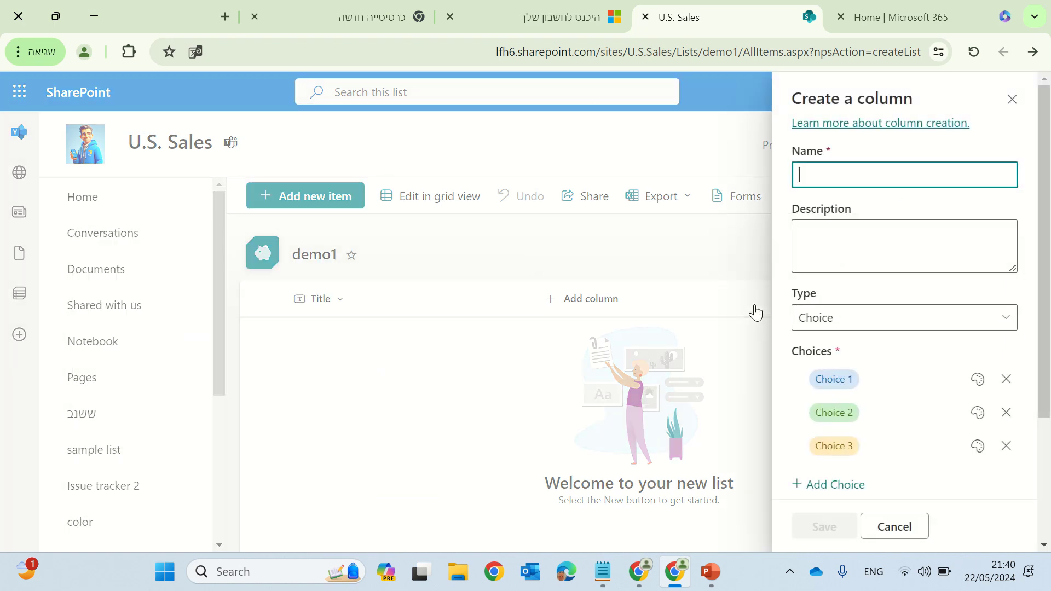
pyautogui.write('chice')
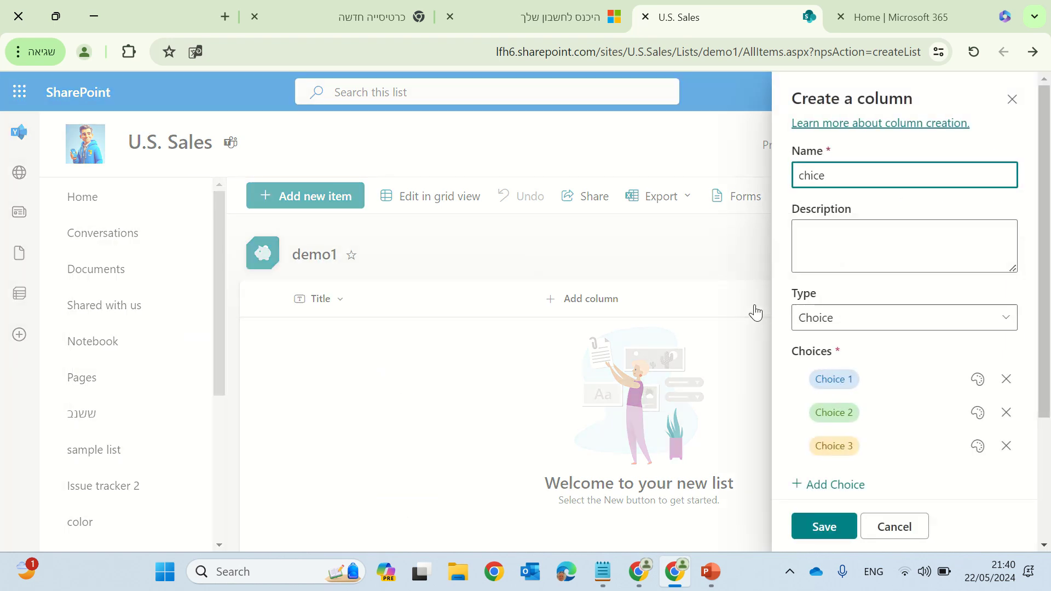
pyautogui.write('i')
pyautogui.press('BackSpace')
pyautogui.press('BackSpace')
pyautogui.press('BackSpace')
pyautogui.write('test1')
pyautogui.click(833, 527)
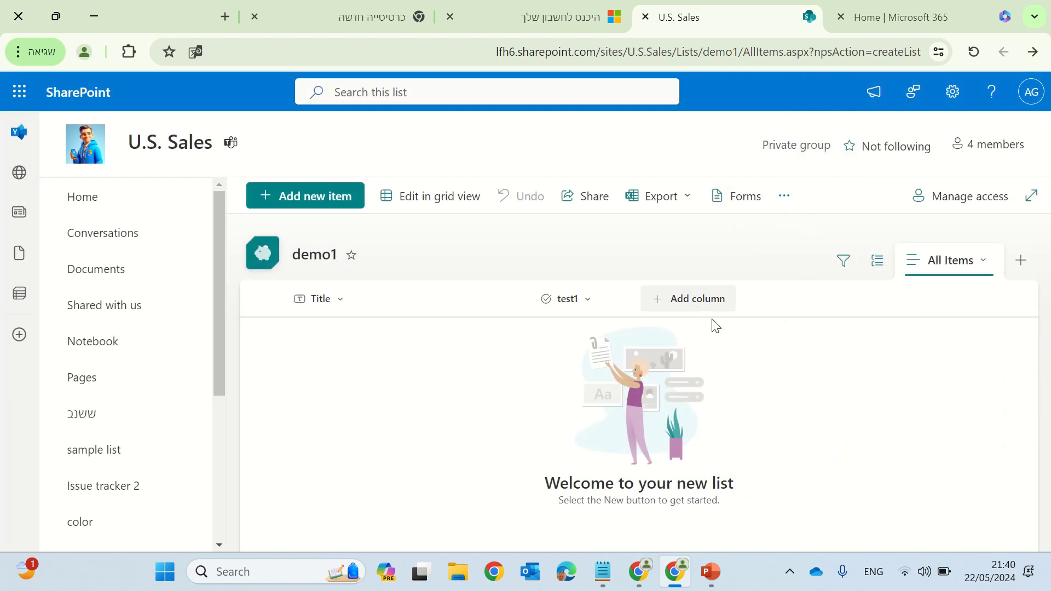
# Add single-line text columns named test2, test4 and test5.
pyautogui.click(715, 313)
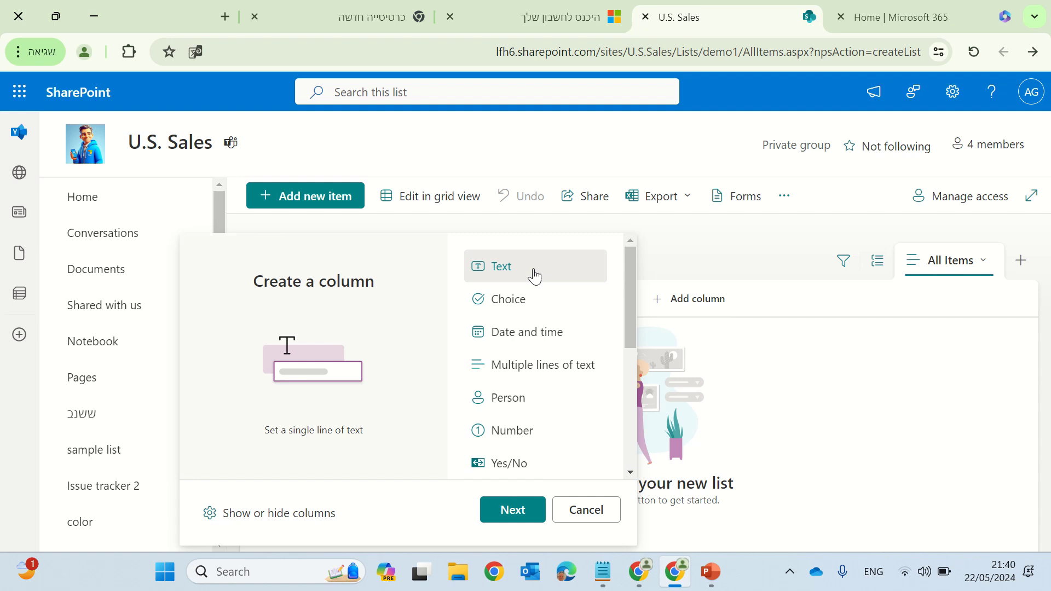
pyautogui.click(520, 511)
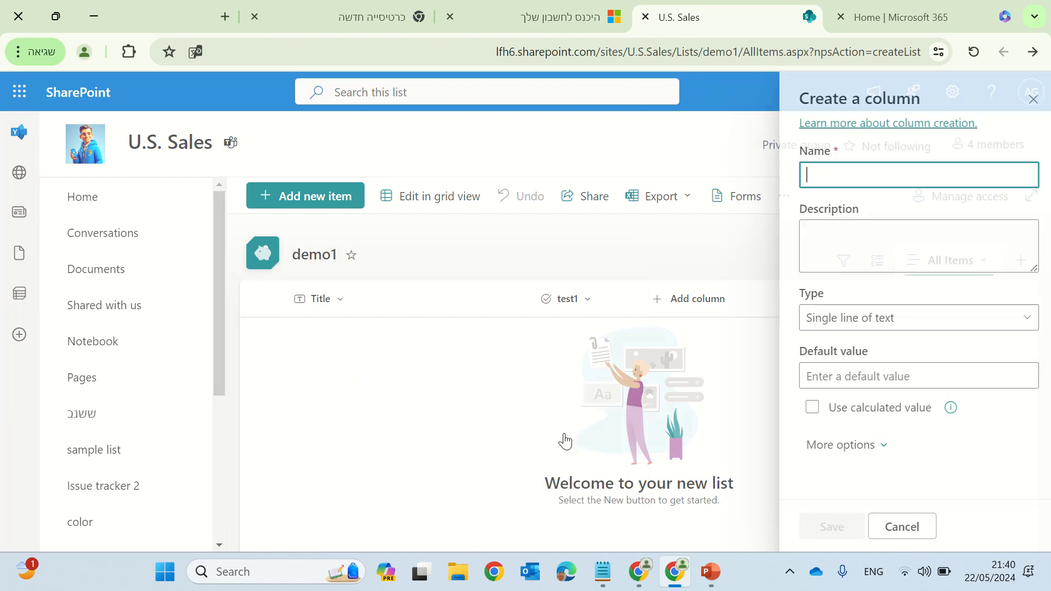
pyautogui.write('test2')
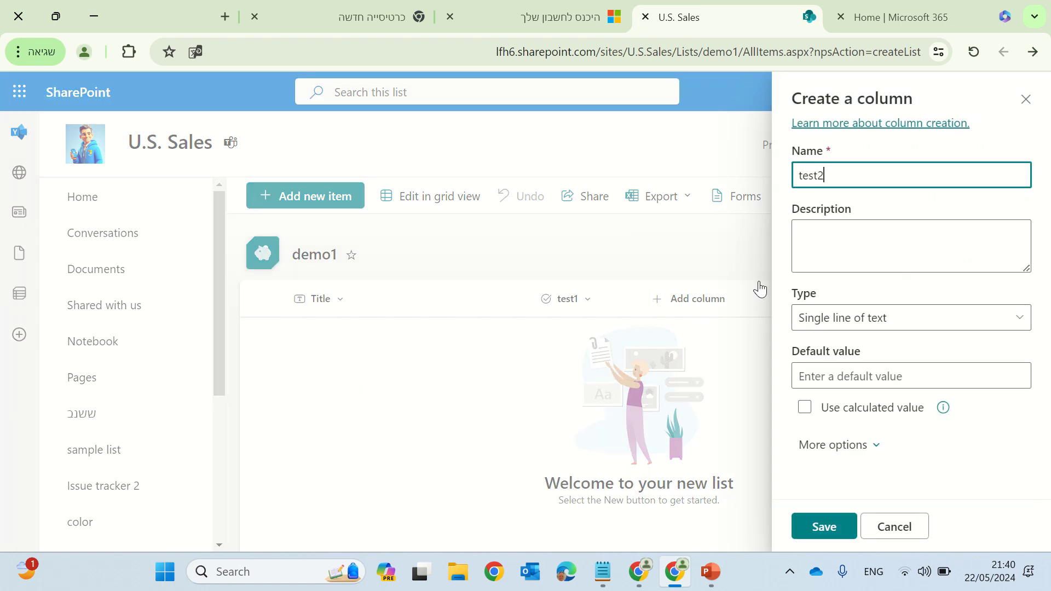
pyautogui.click(834, 523)
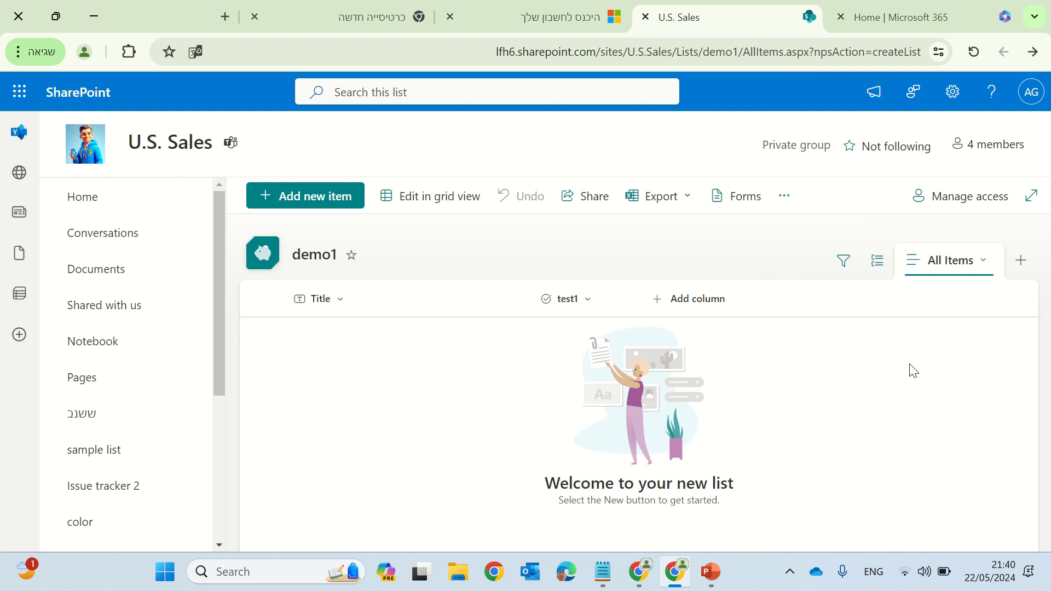
pyautogui.click(832, 296)
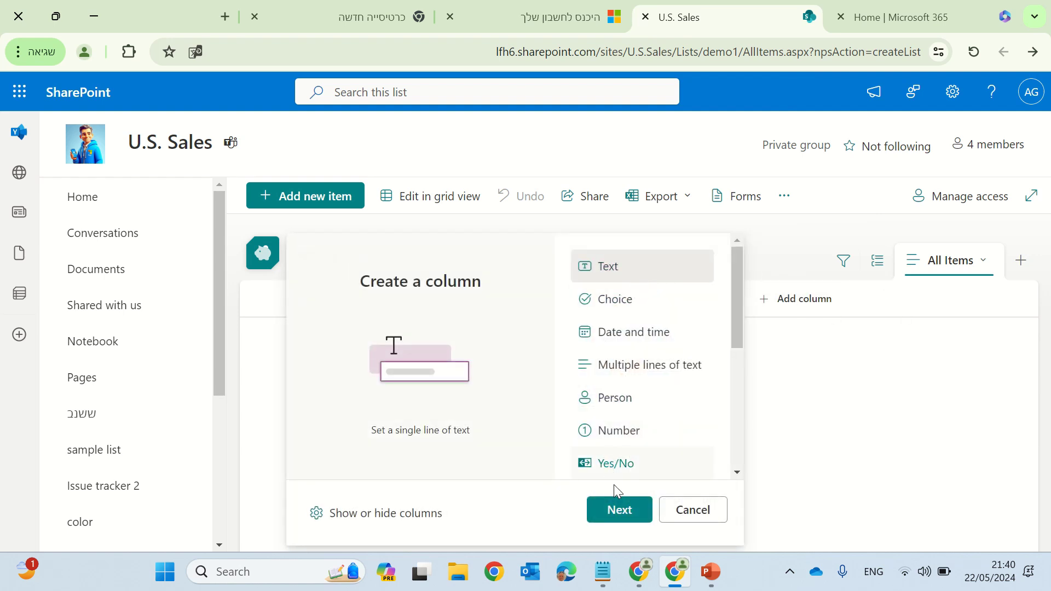
pyautogui.click(620, 510)
pyautogui.write('test4')
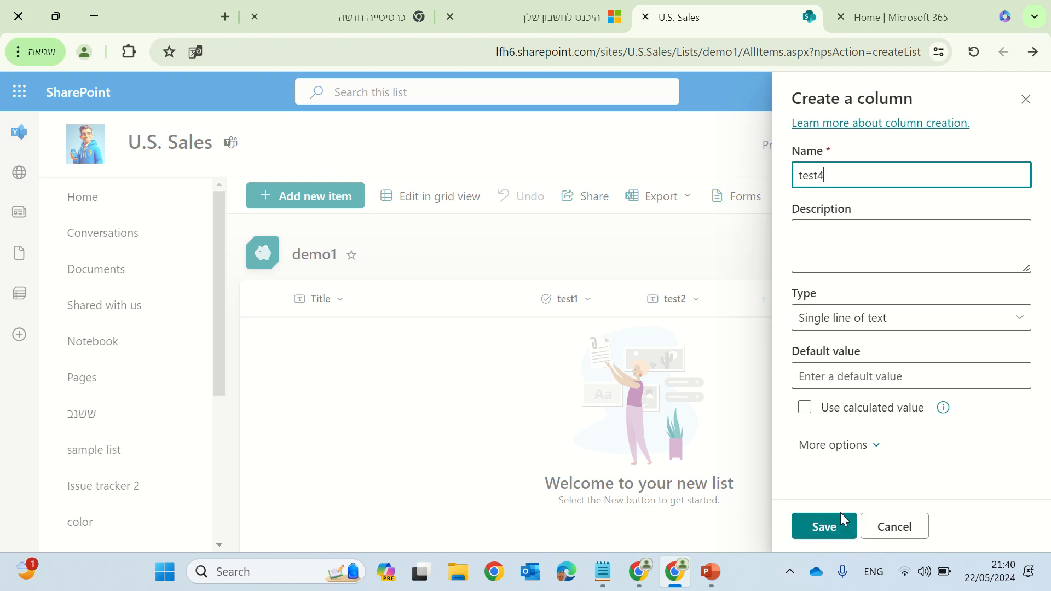
pyautogui.click(832, 526)
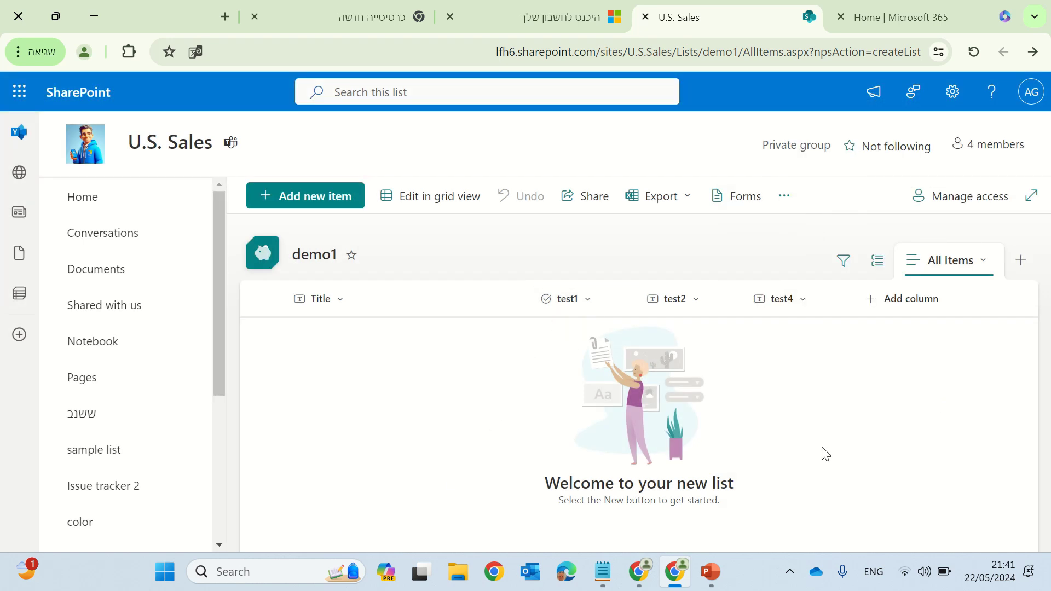
pyautogui.click(901, 309)
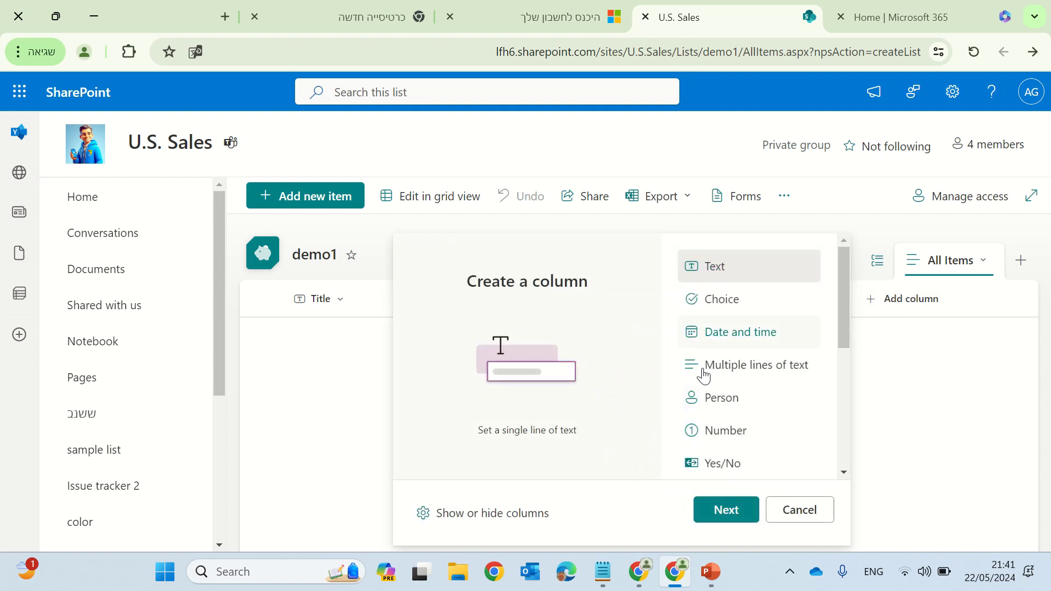
pyautogui.click(723, 512)
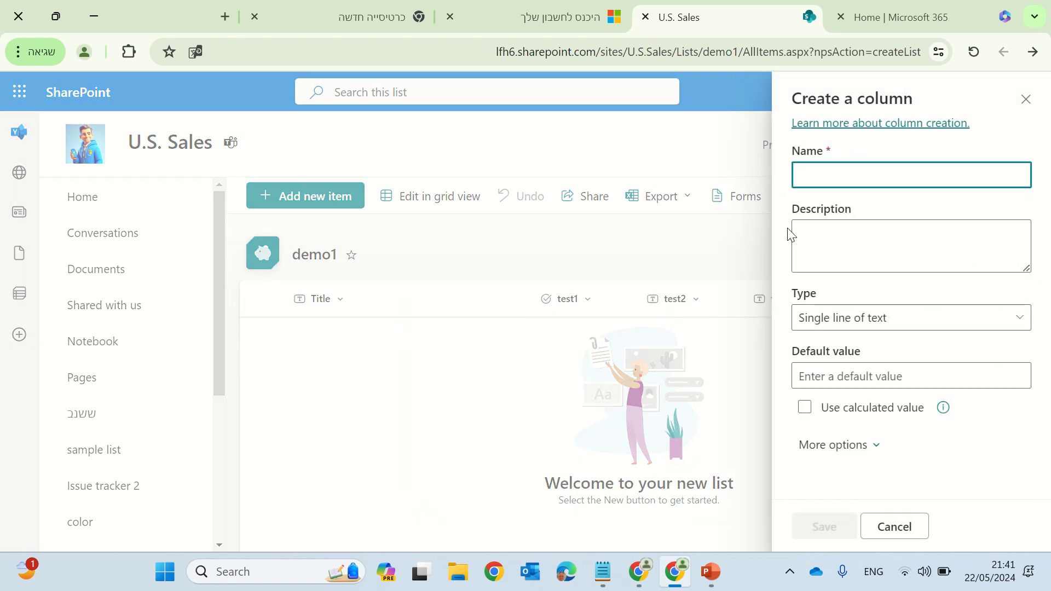
pyautogui.write('test5')
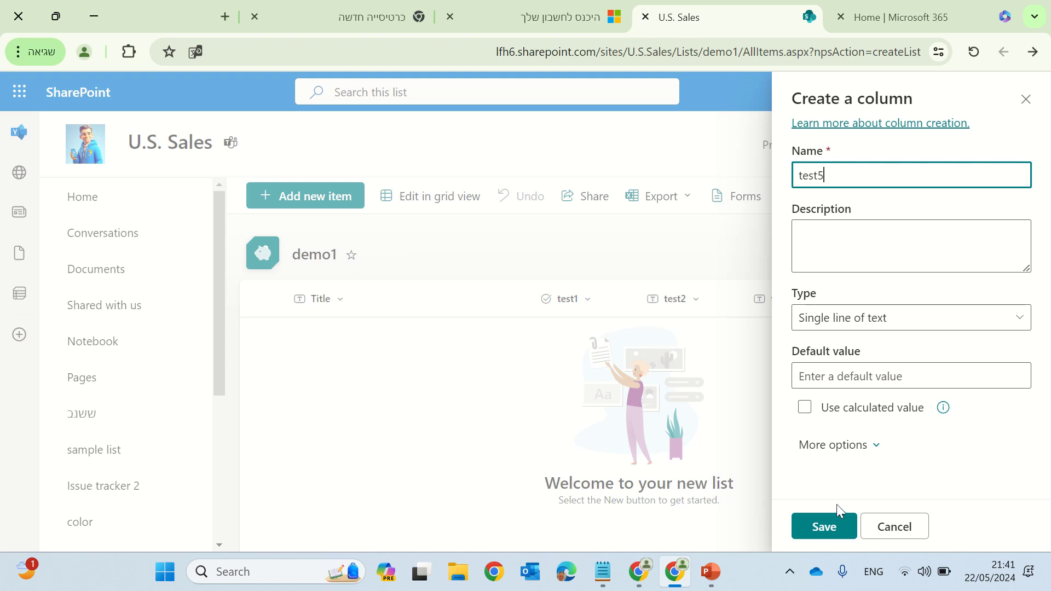
pyautogui.click(839, 526)
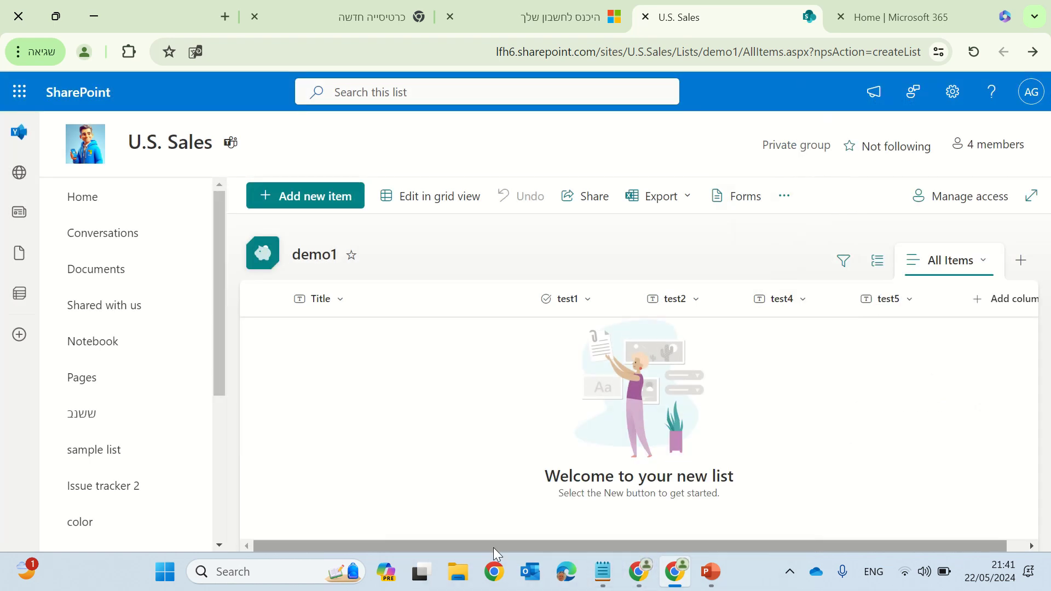
# Add a single-line text column named test6 to demo1.
pyautogui.moveTo(494, 547); pyautogui.dragTo(656, 541)
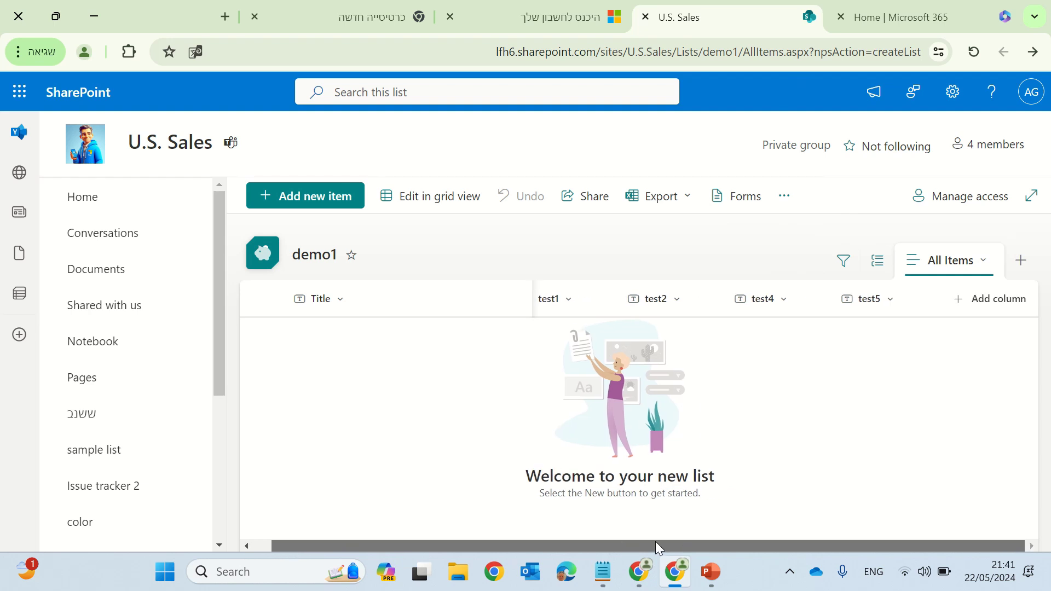
pyautogui.click(978, 305)
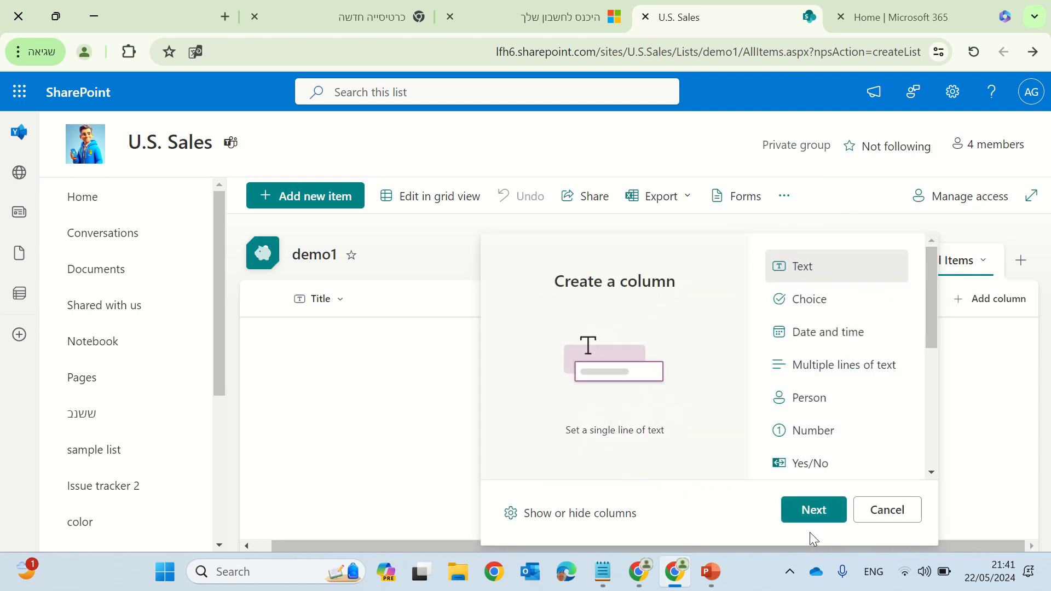
pyautogui.click(814, 515)
pyautogui.write('test6')
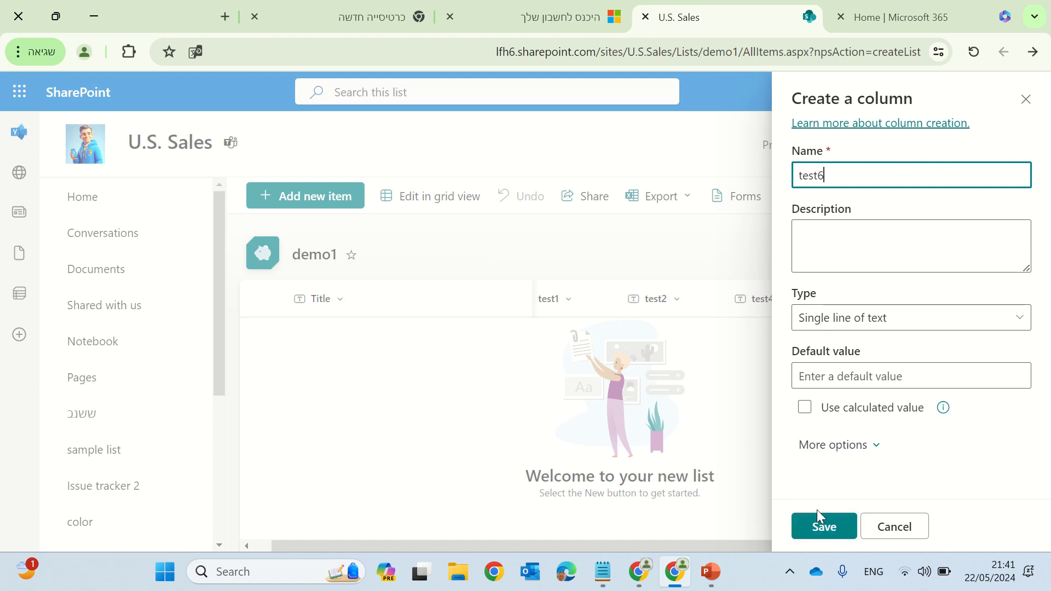
pyautogui.click(825, 526)
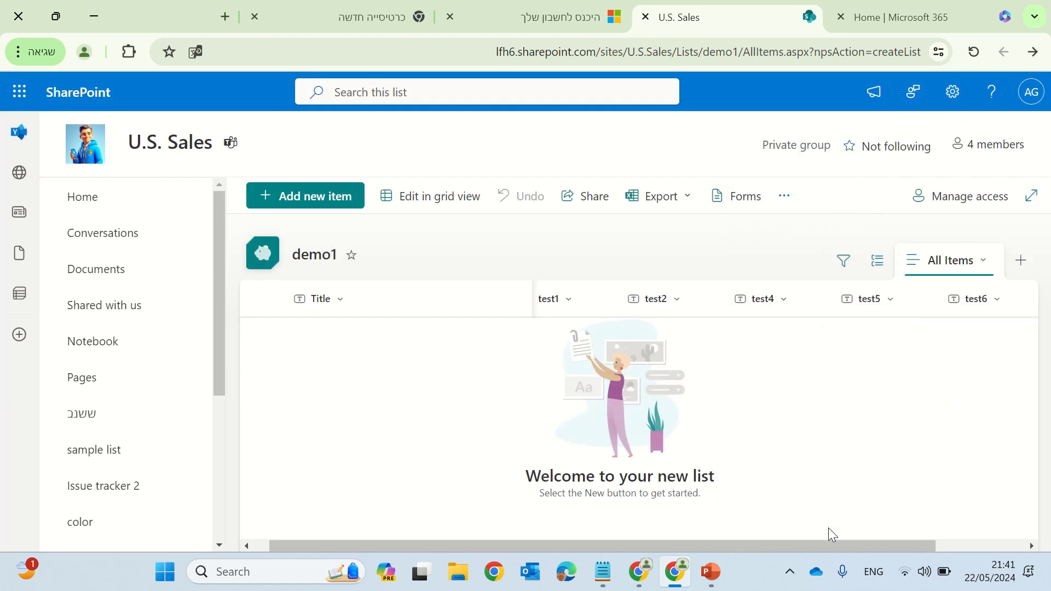
# Resize the Title column by dragging its header edge, then try dragging Title to another position.
pyautogui.moveTo(544, 546); pyautogui.dragTo(390, 527)
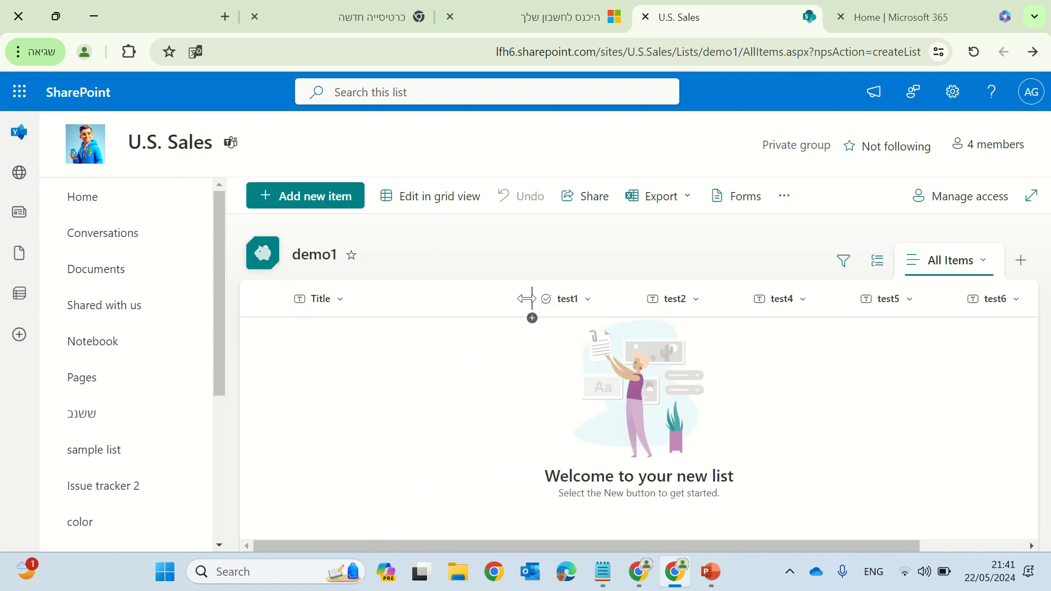
pyautogui.moveTo(530, 298); pyautogui.dragTo(624, 286)
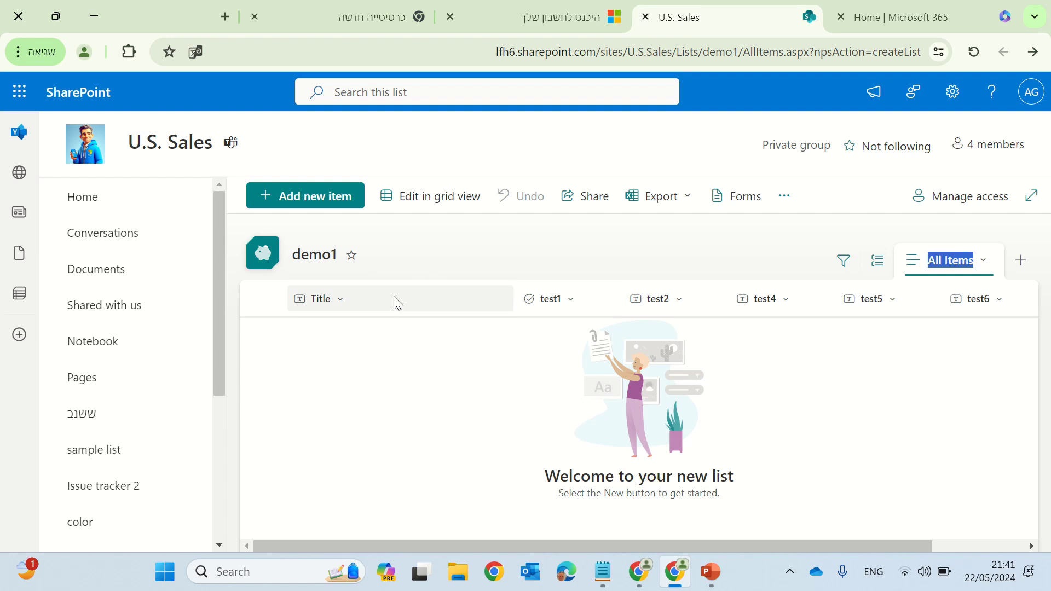
pyautogui.moveTo(497, 297)
pyautogui.mouseDown()
pyautogui.moveTo(548, 306)
pyautogui.moveTo(478, 300)
pyautogui.mouseUp()
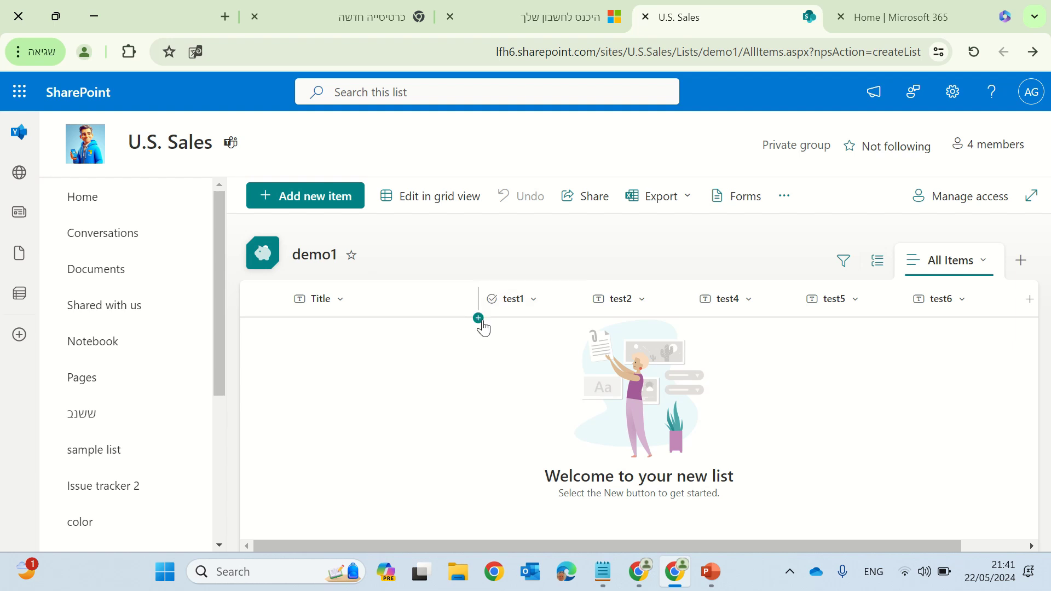
# Uncheck Title under Show or hide columns and apply, so test1 leads the view.
pyautogui.click(478, 319)
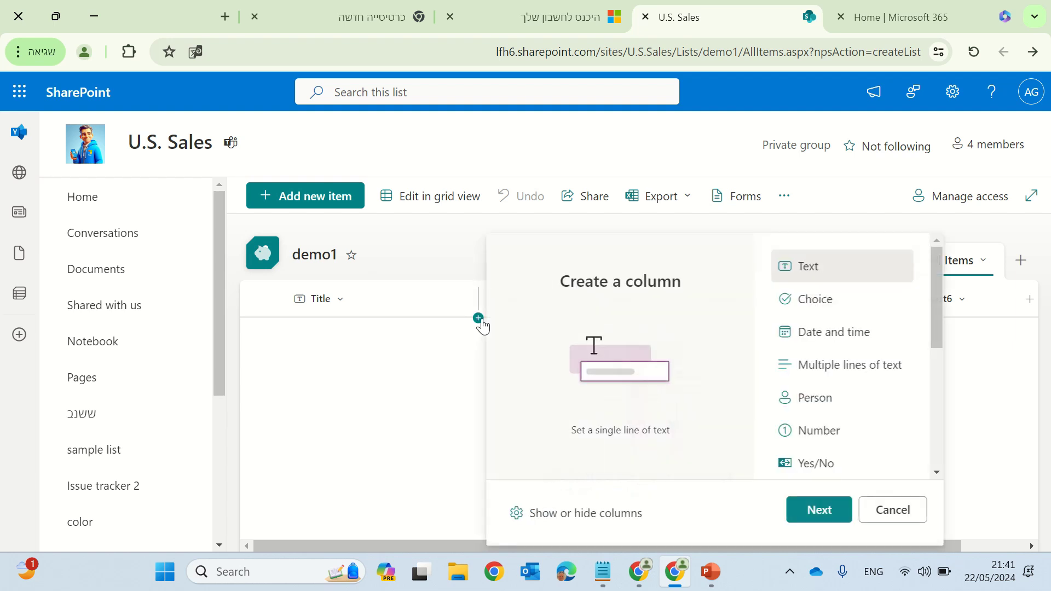
pyautogui.click(615, 514)
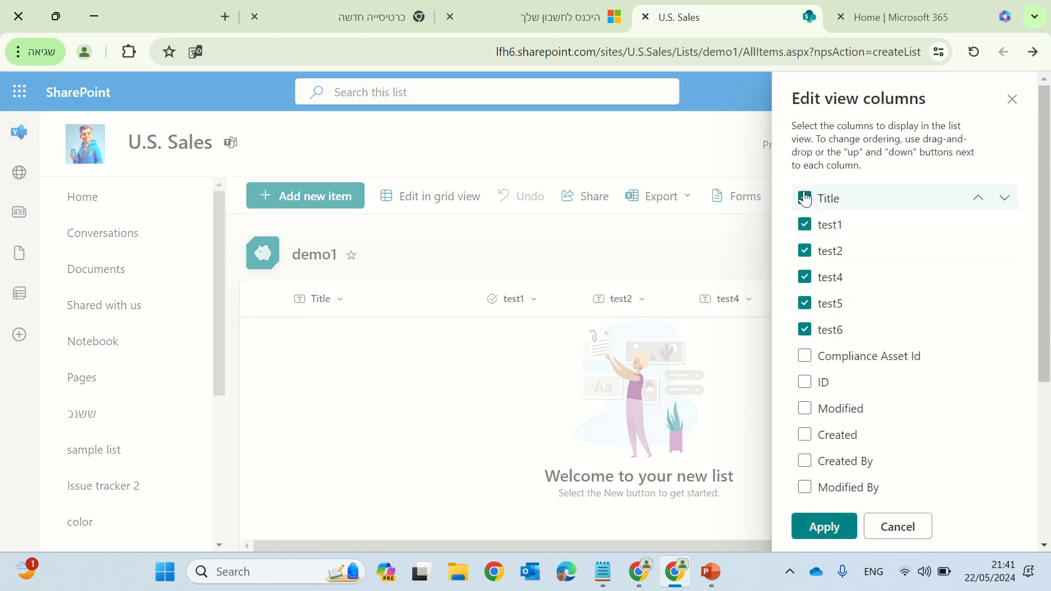
pyautogui.click(805, 198)
pyautogui.click(823, 528)
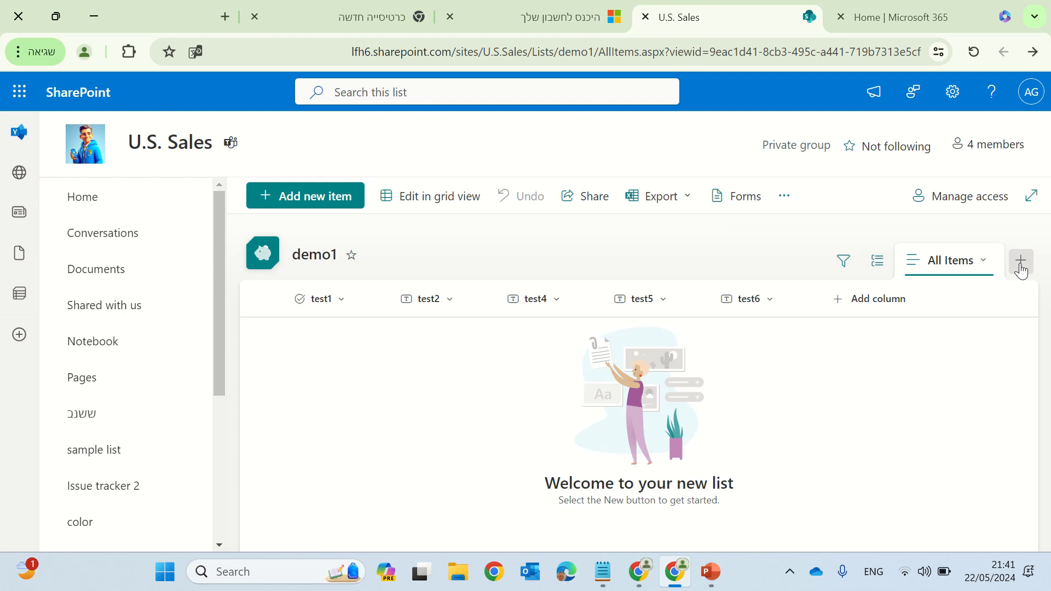
# Add two single-line text columns named 444 and 000 after test6.
pyautogui.click(892, 300)
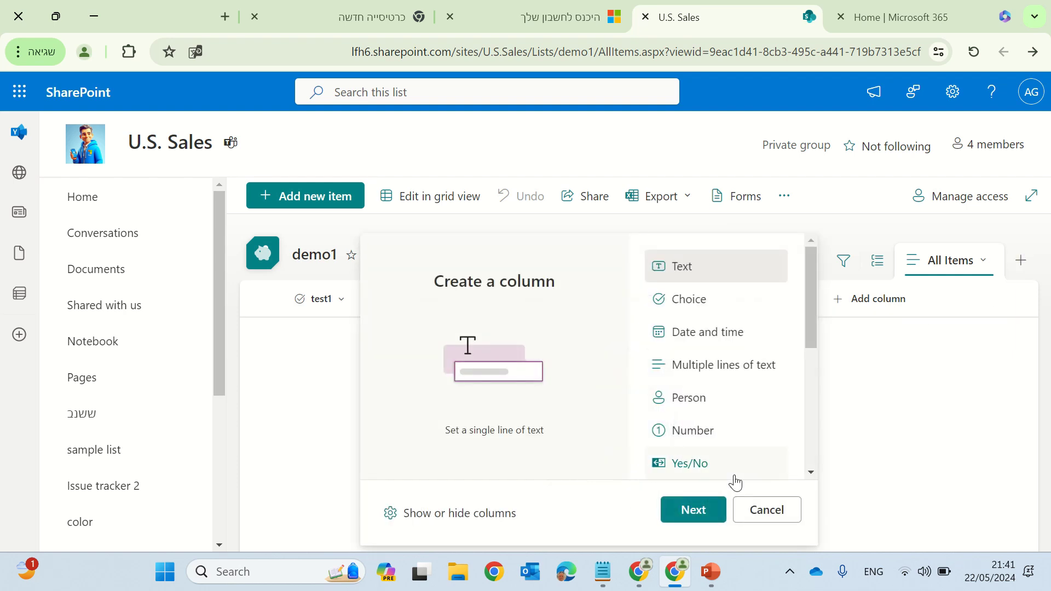
pyautogui.click(695, 510)
pyautogui.write('444')
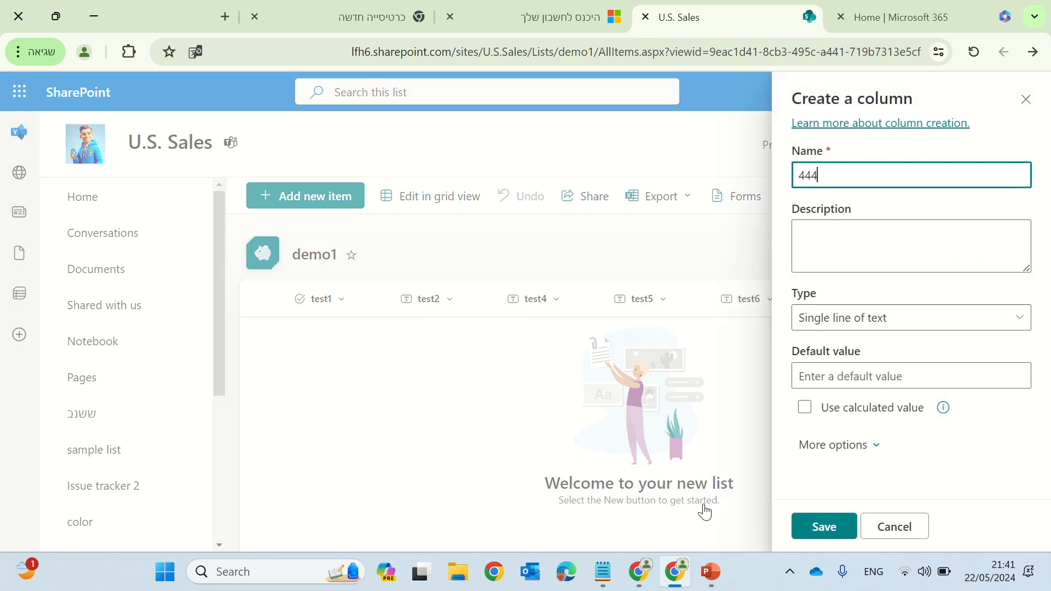
pyautogui.click(823, 528)
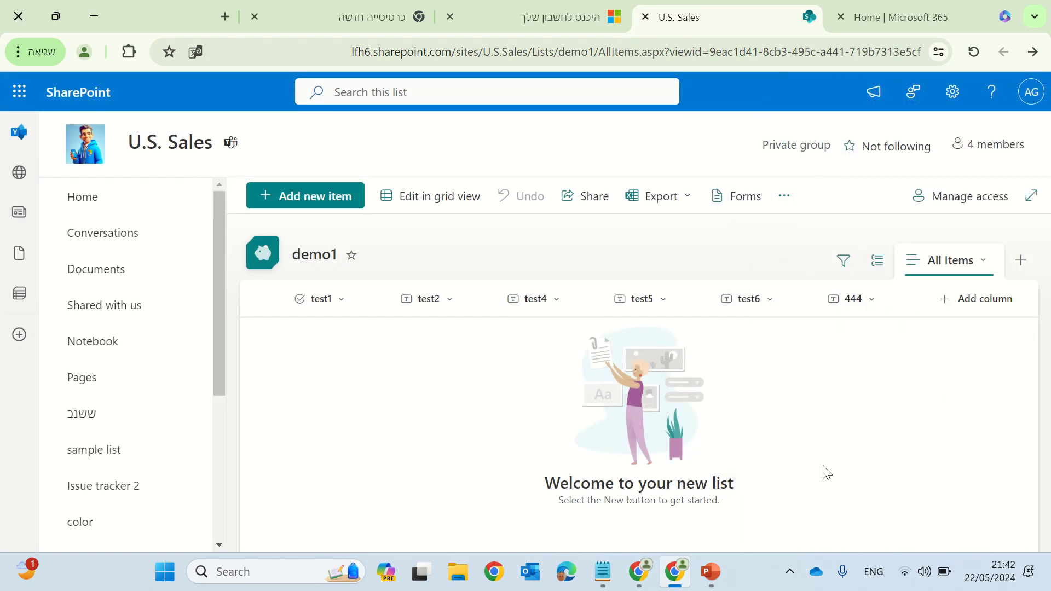
pyautogui.click(958, 301)
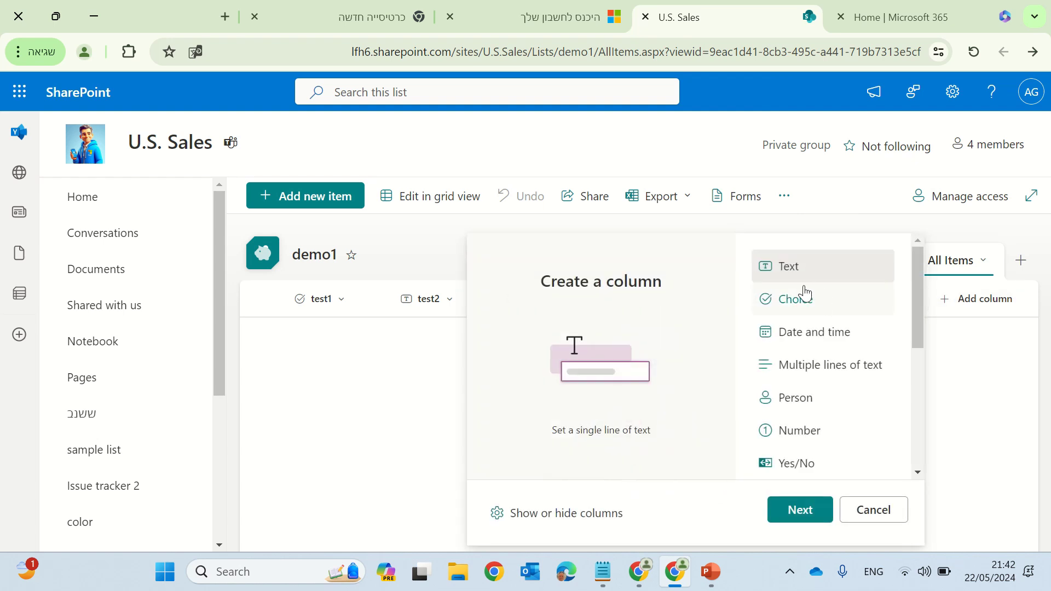
pyautogui.click(799, 510)
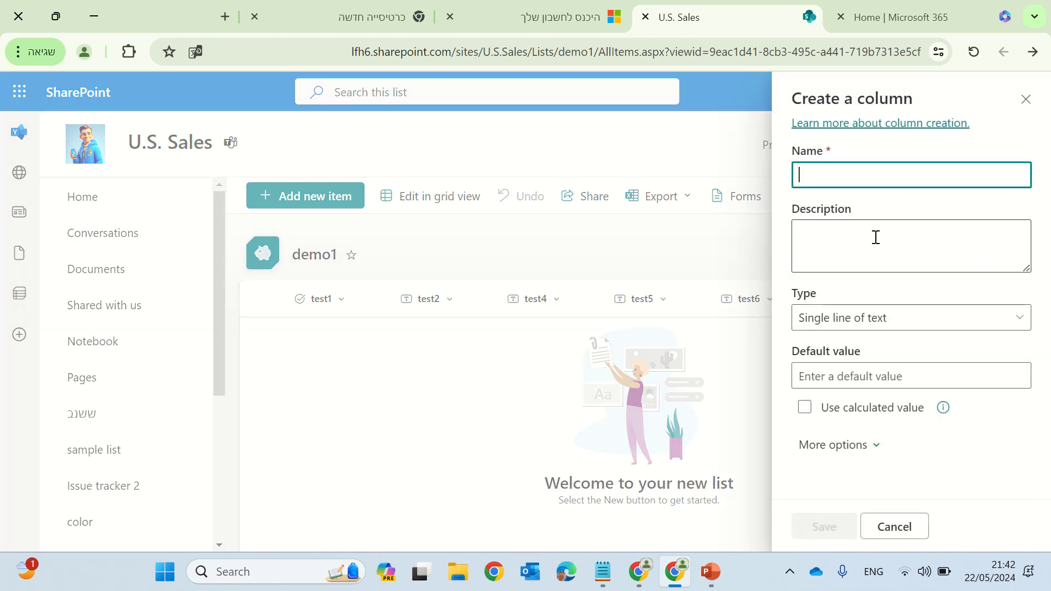
pyautogui.write('000')
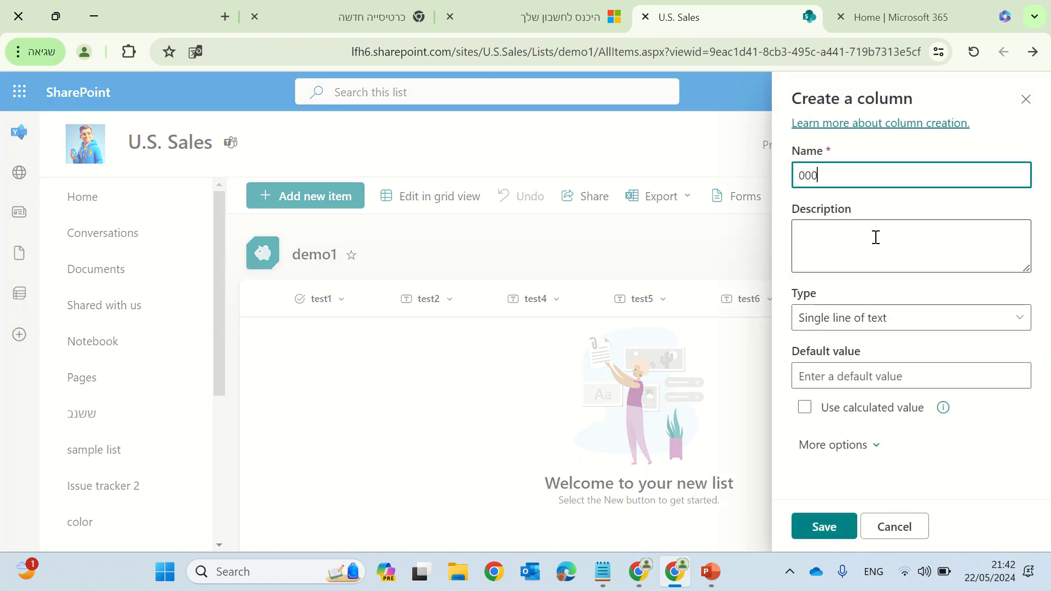
pyautogui.click(819, 531)
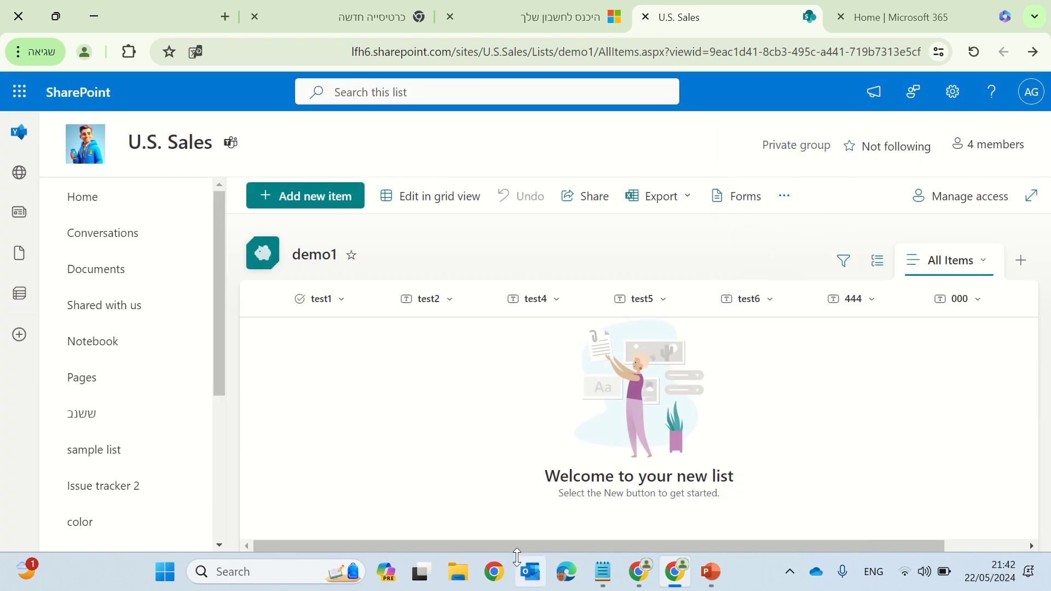
pyautogui.moveTo(517, 547); pyautogui.dragTo(441, 537)
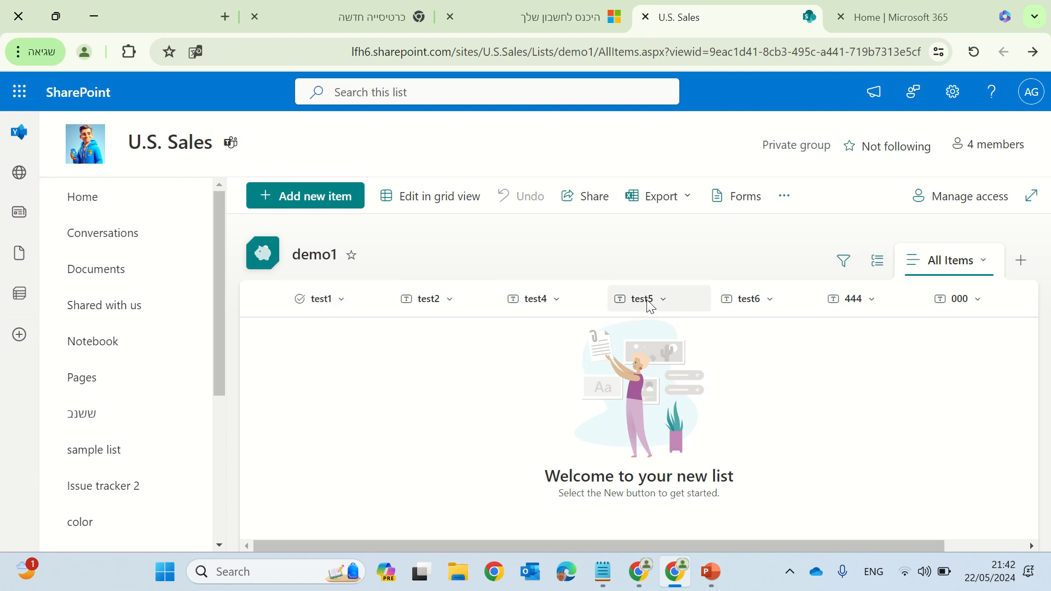
# Drop the test5 column header before test1 and dismiss the View Saved notice.
pyautogui.moveTo(647, 302); pyautogui.dragTo(372, 304)
pyautogui.moveTo(323, 311); pyautogui.dragTo(321, 308)
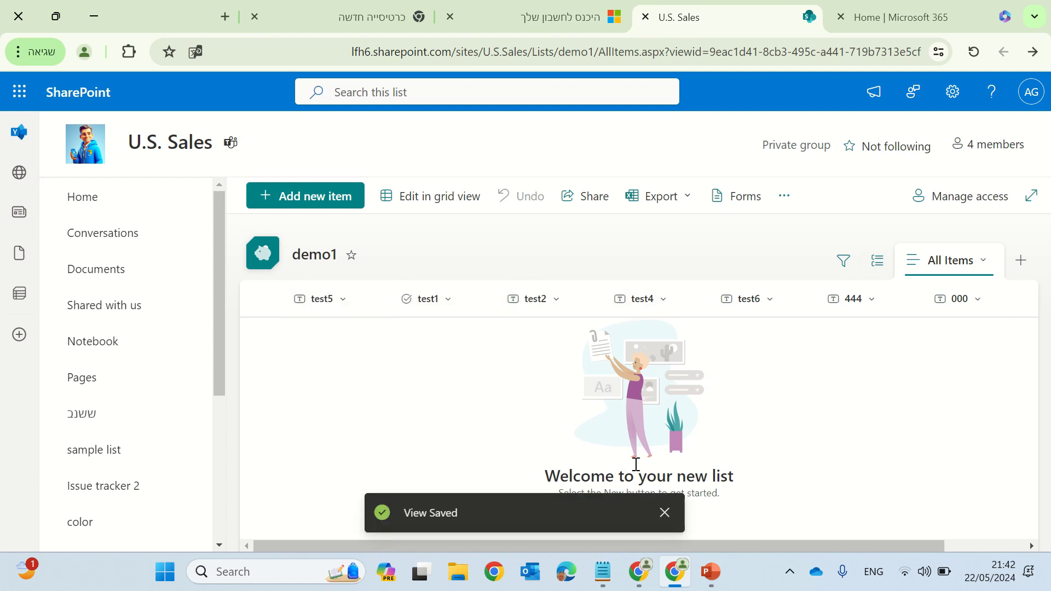
pyautogui.click(665, 512)
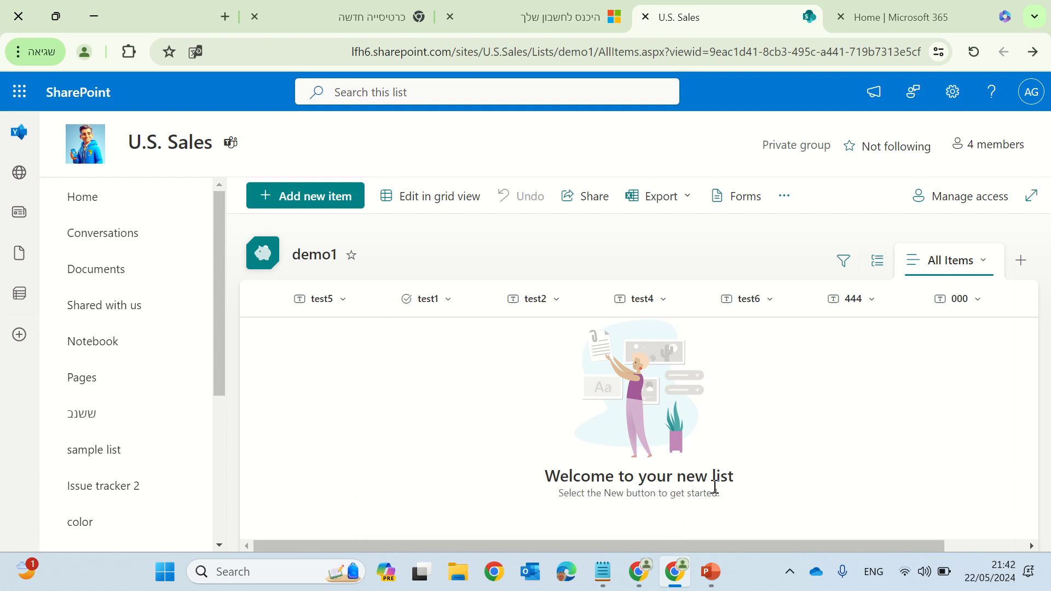
pyautogui.moveTo(667, 545); pyautogui.dragTo(515, 515)
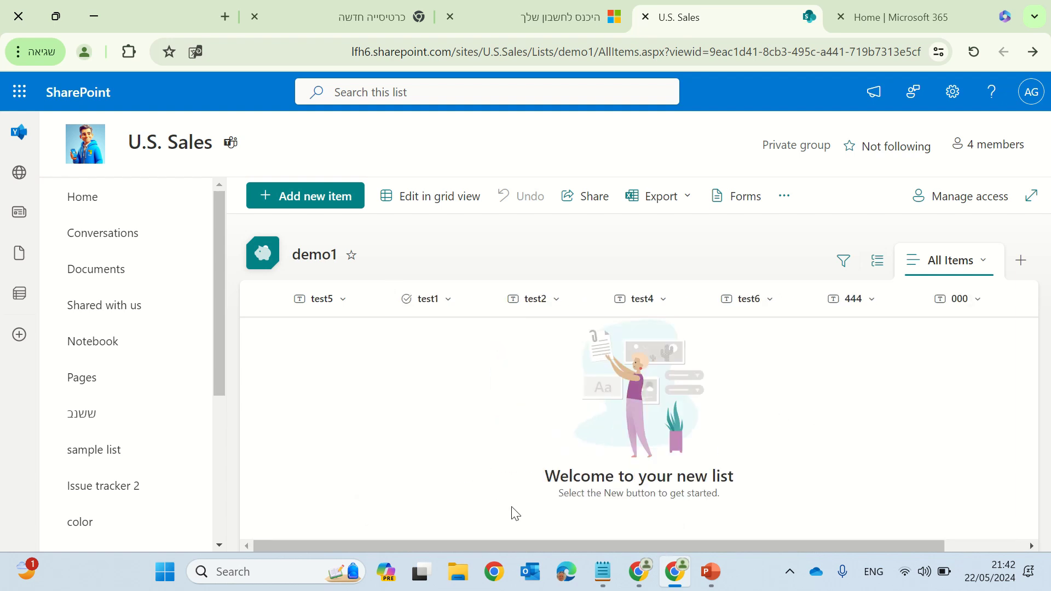